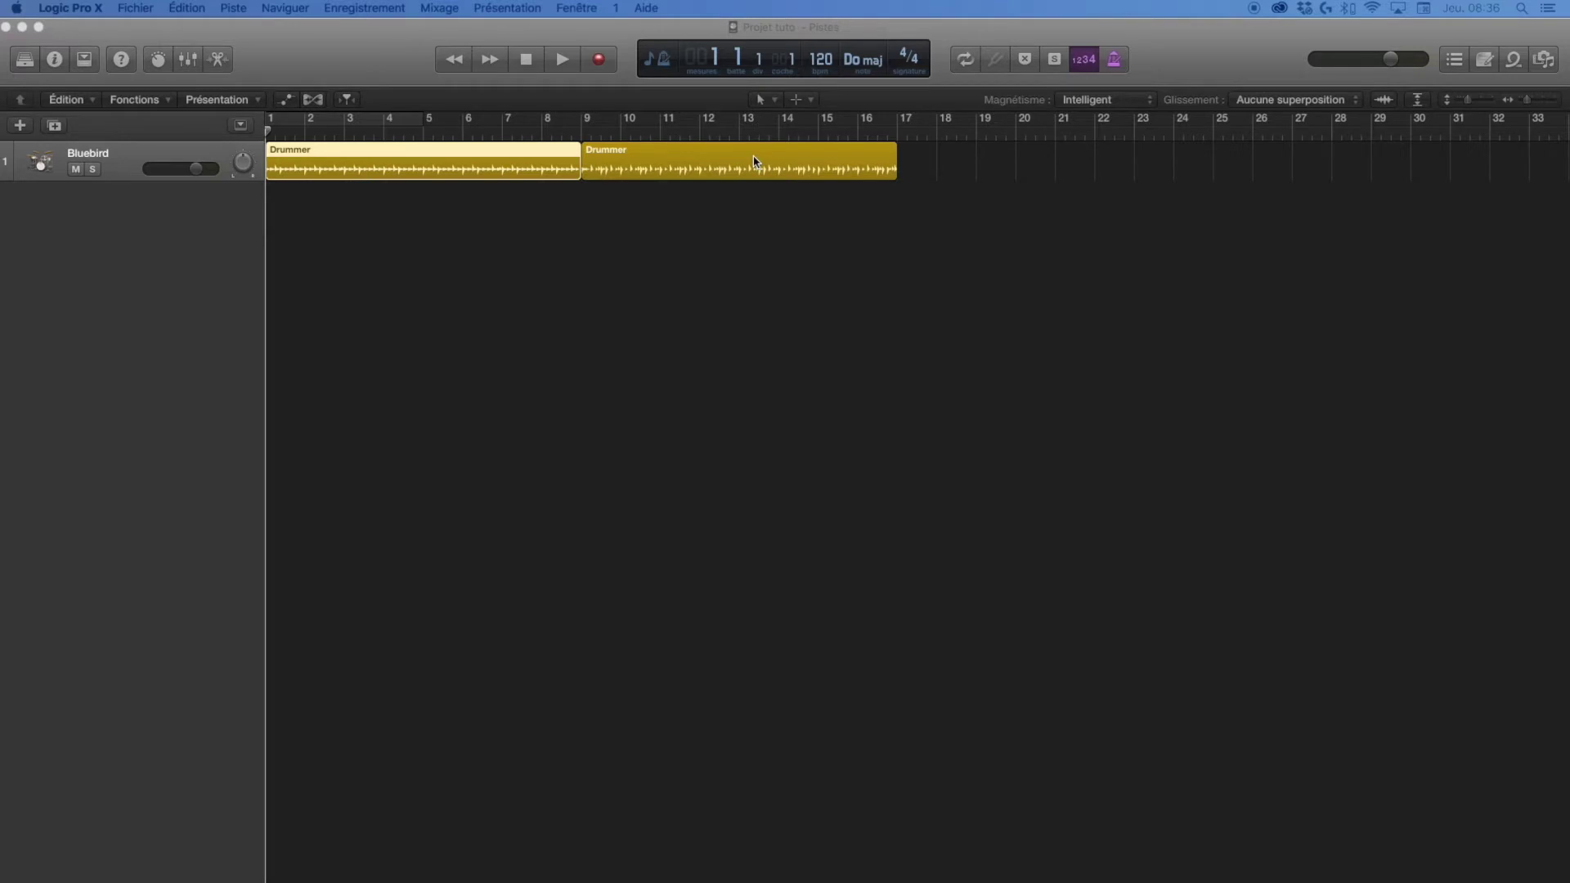
- Load the Portland drum kit onto the Bluebird drummer track from the library, then browse the Vintage Clav and Piano sounds
left_click(24, 62)
left_click(24, 63)
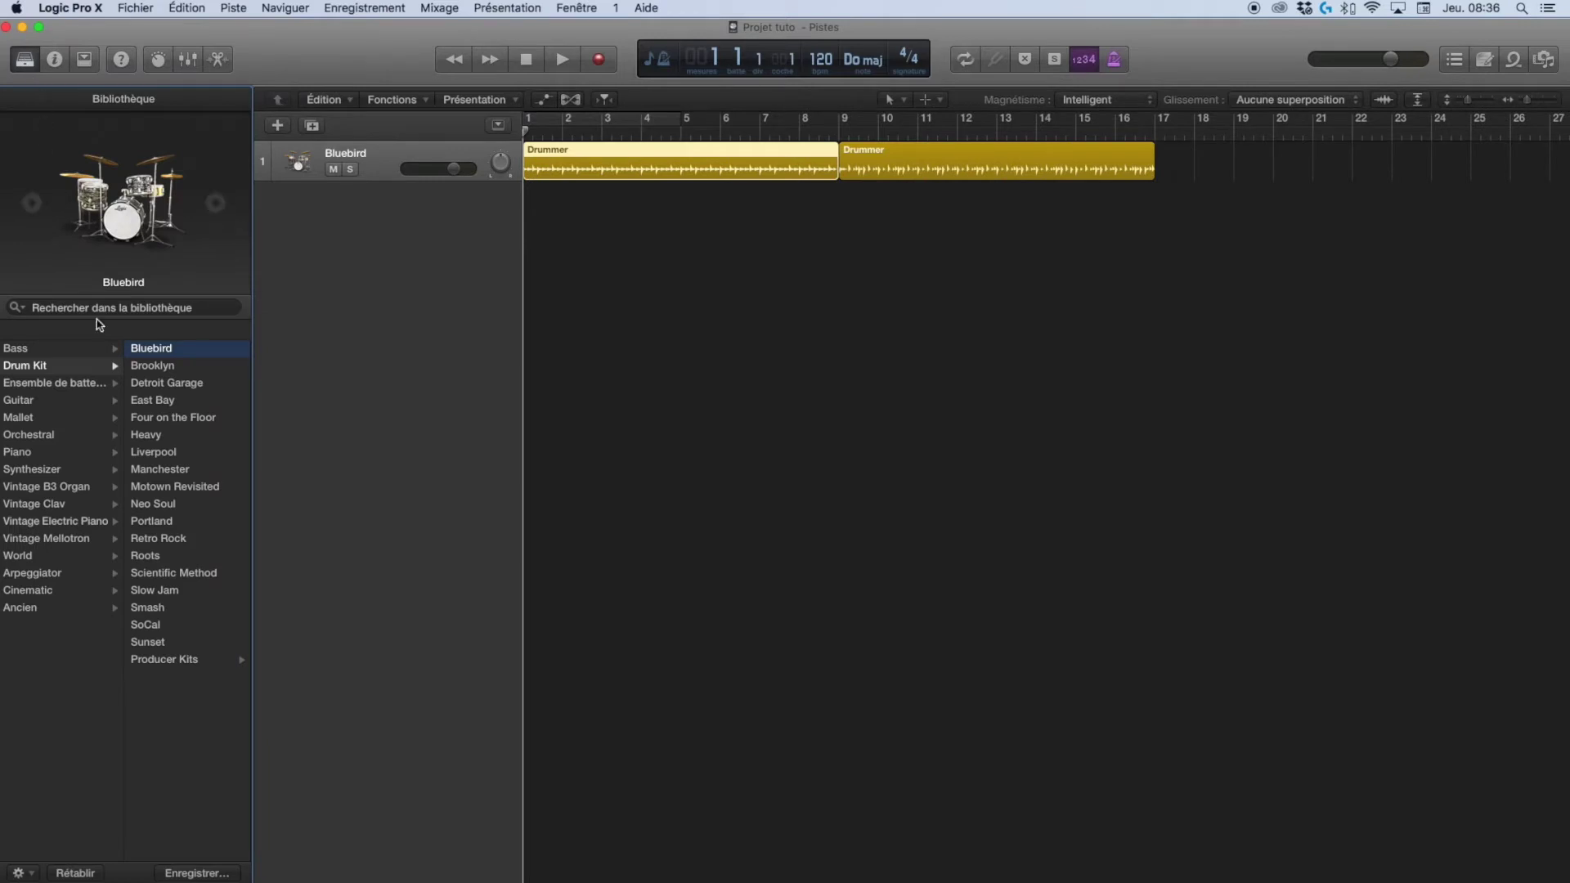
left_click(151, 454)
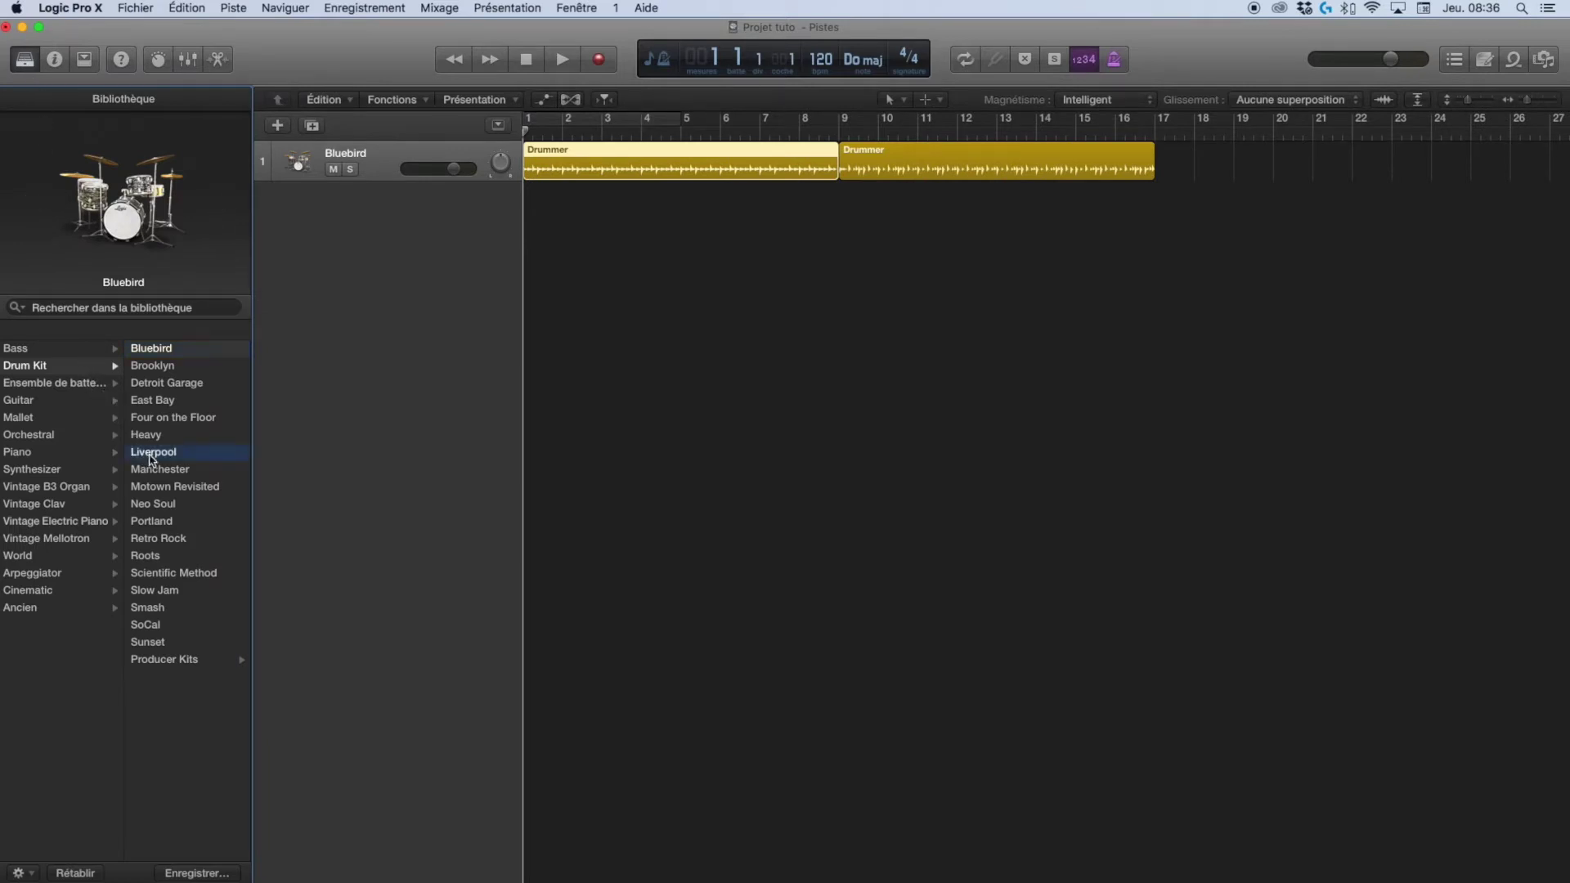
left_click(161, 524)
left_click(50, 504)
left_click(27, 454)
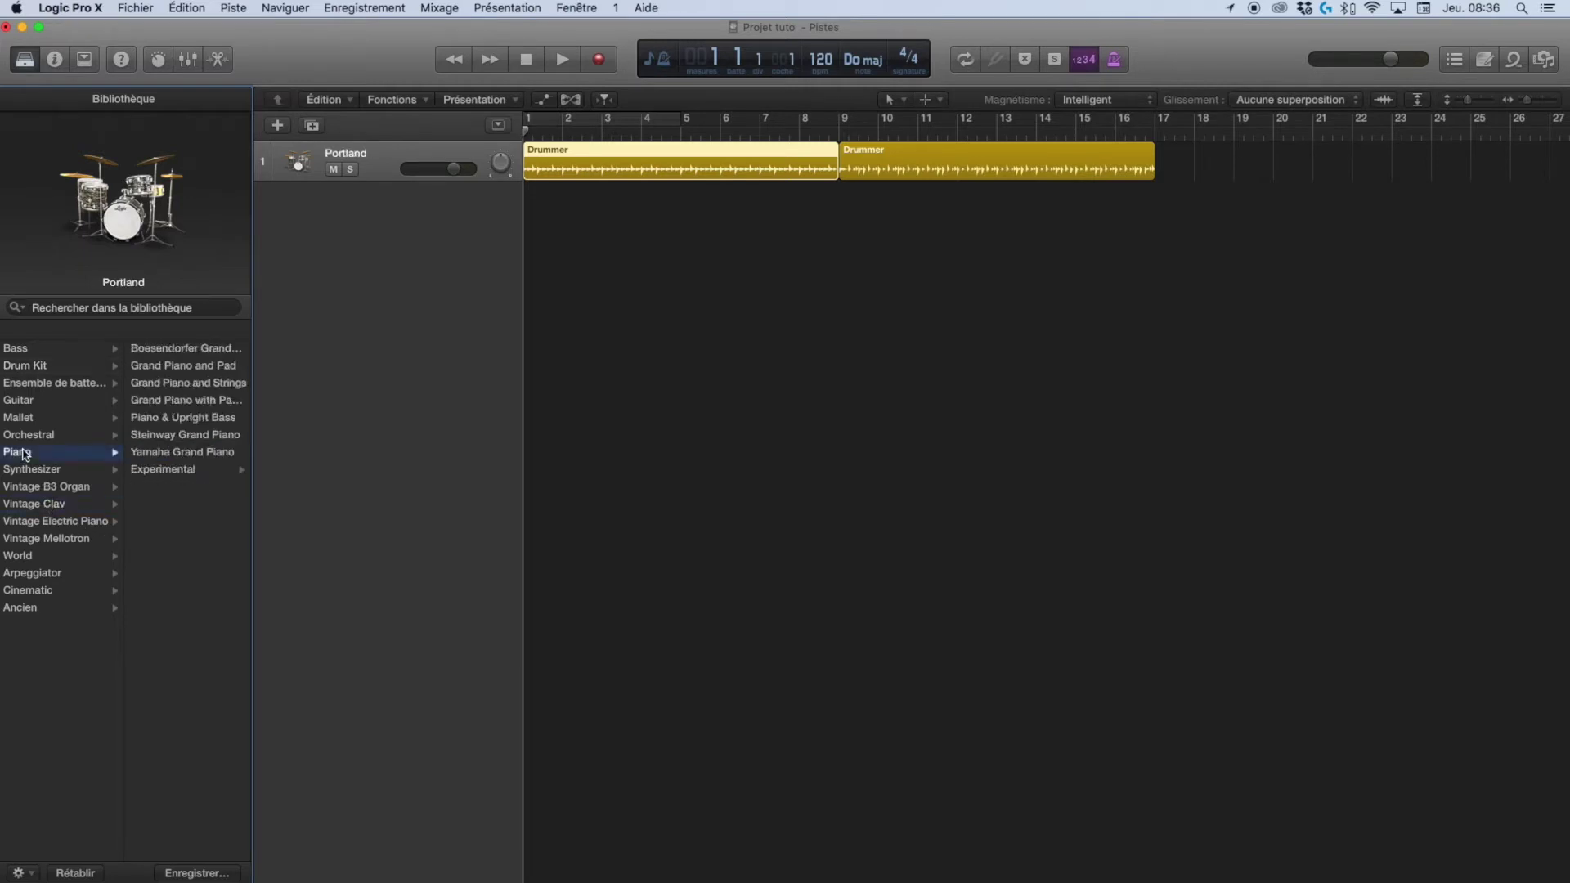
left_click(25, 59)
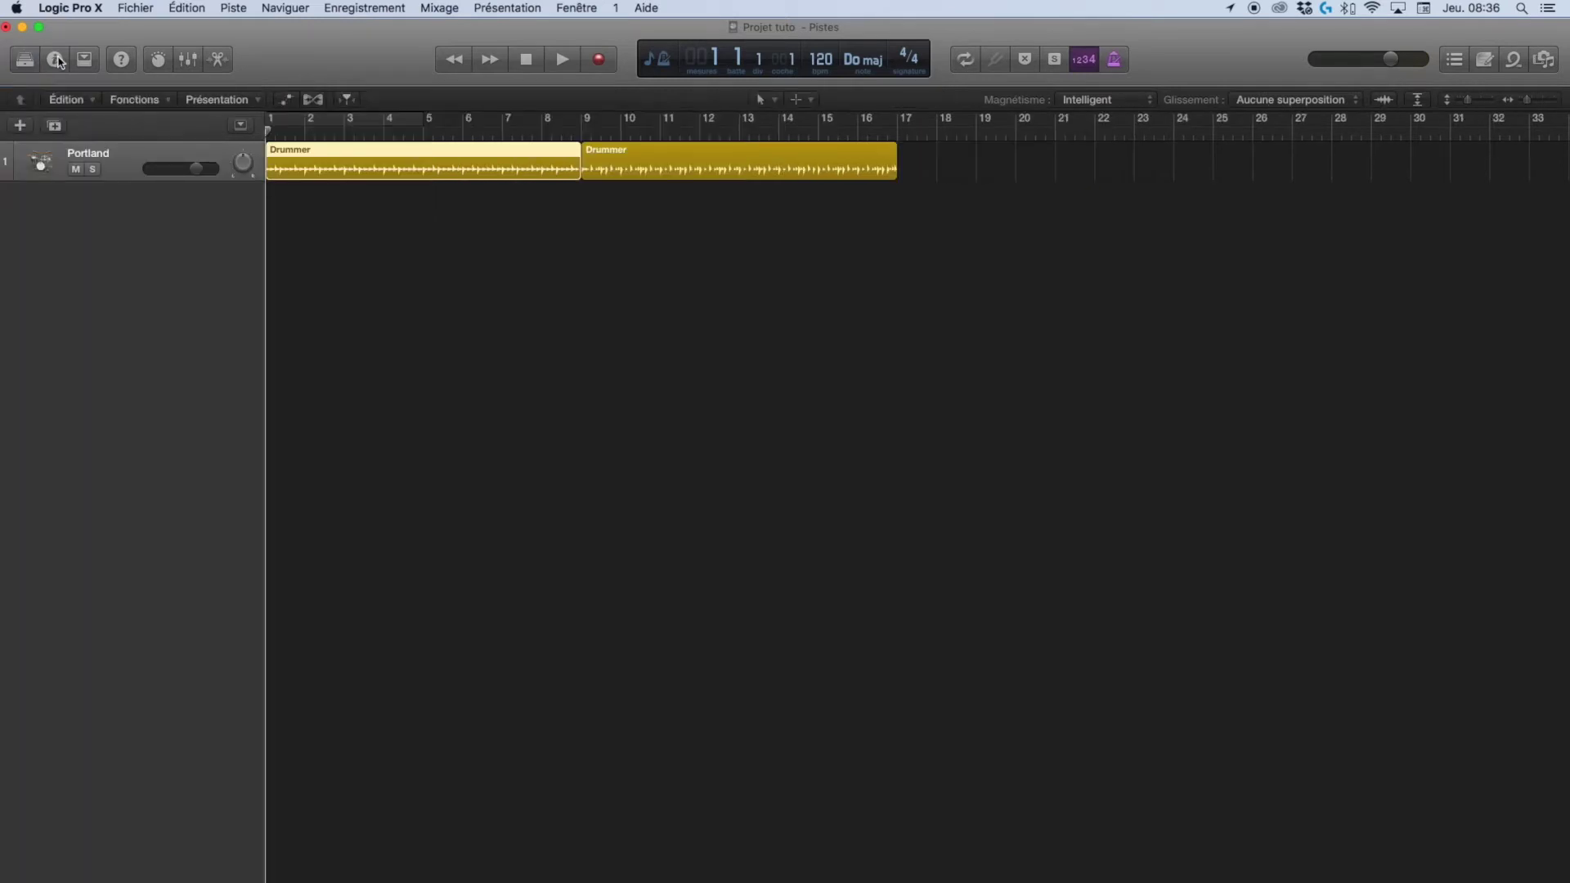
- Inspect the Portland track's region, track and channel strip settings, including the list of available instrument plug-ins
left_click(54, 59)
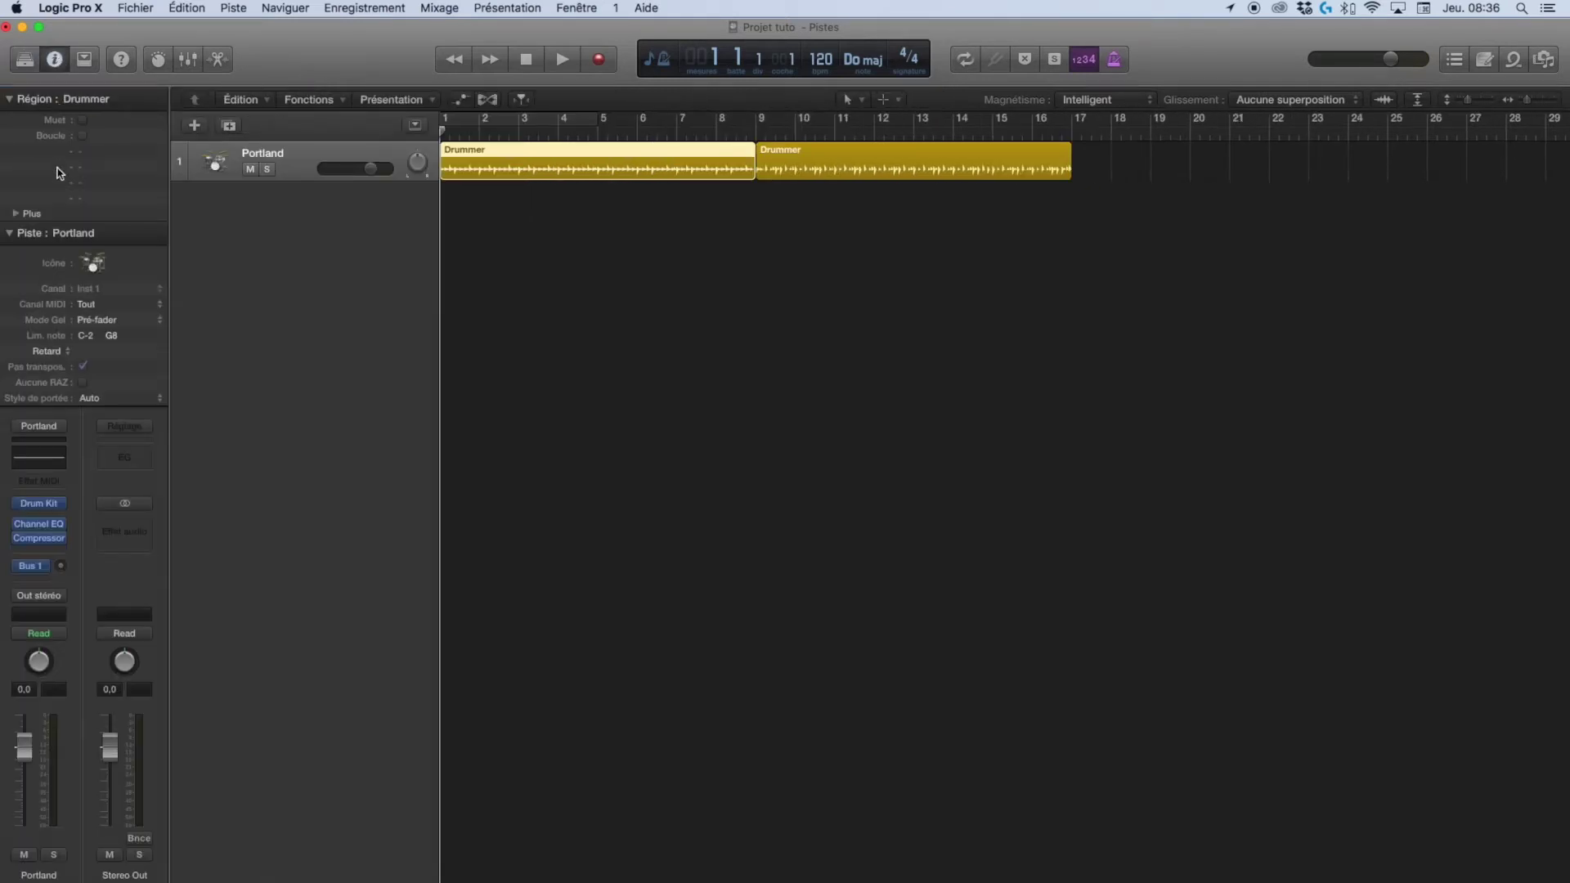
mouse_move(24, 746)
left_mouse_down()
mouse_move(25, 796)
mouse_move(24, 745)
left_mouse_up()
left_click(61, 503)
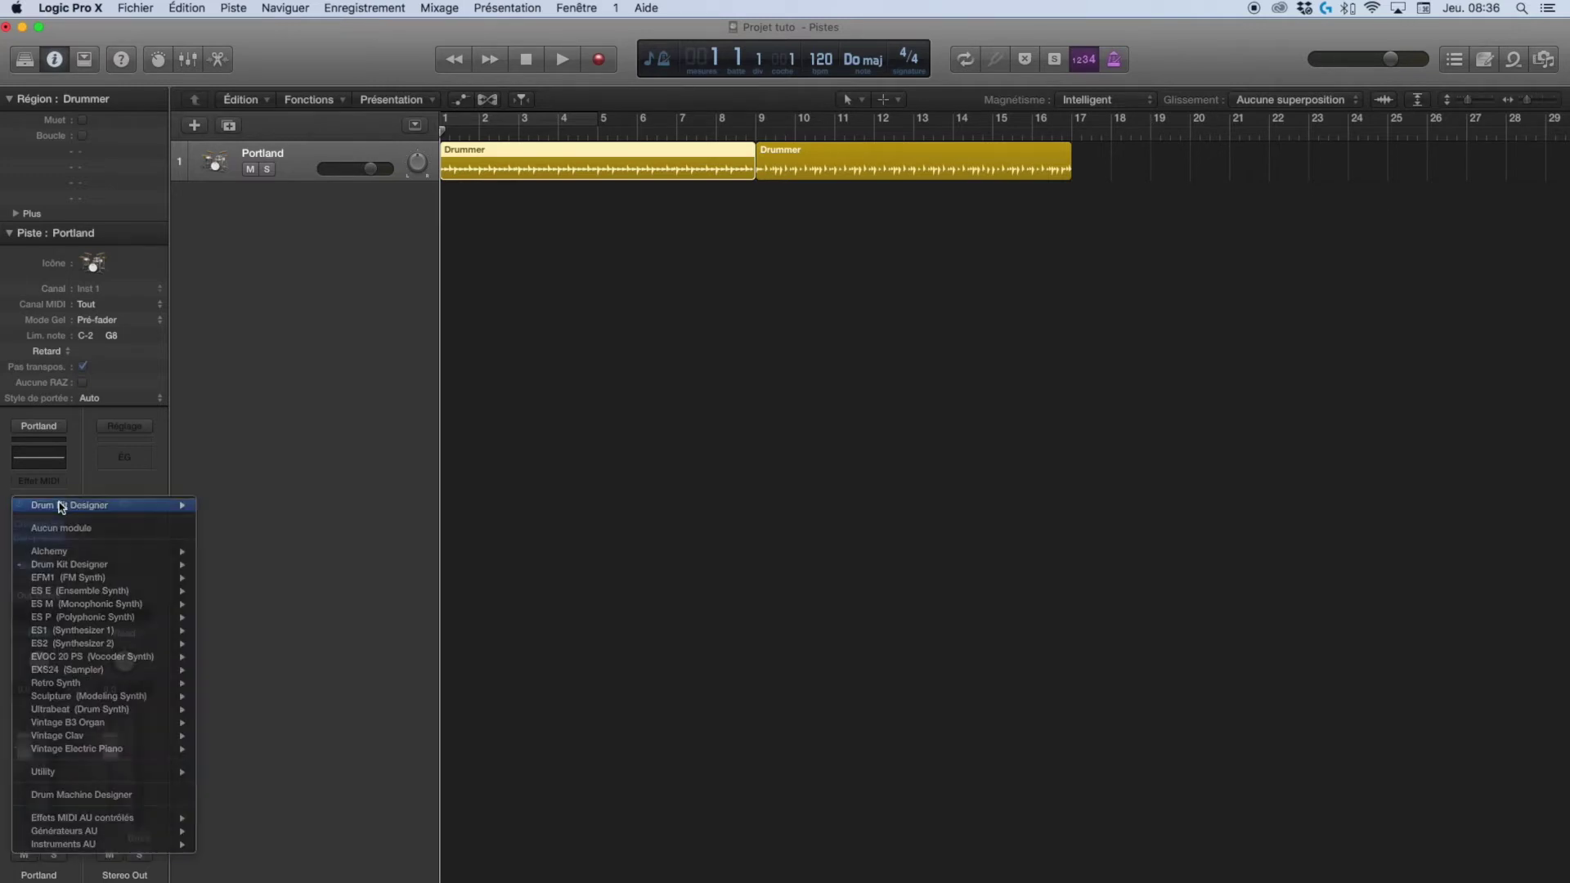
left_click(62, 505)
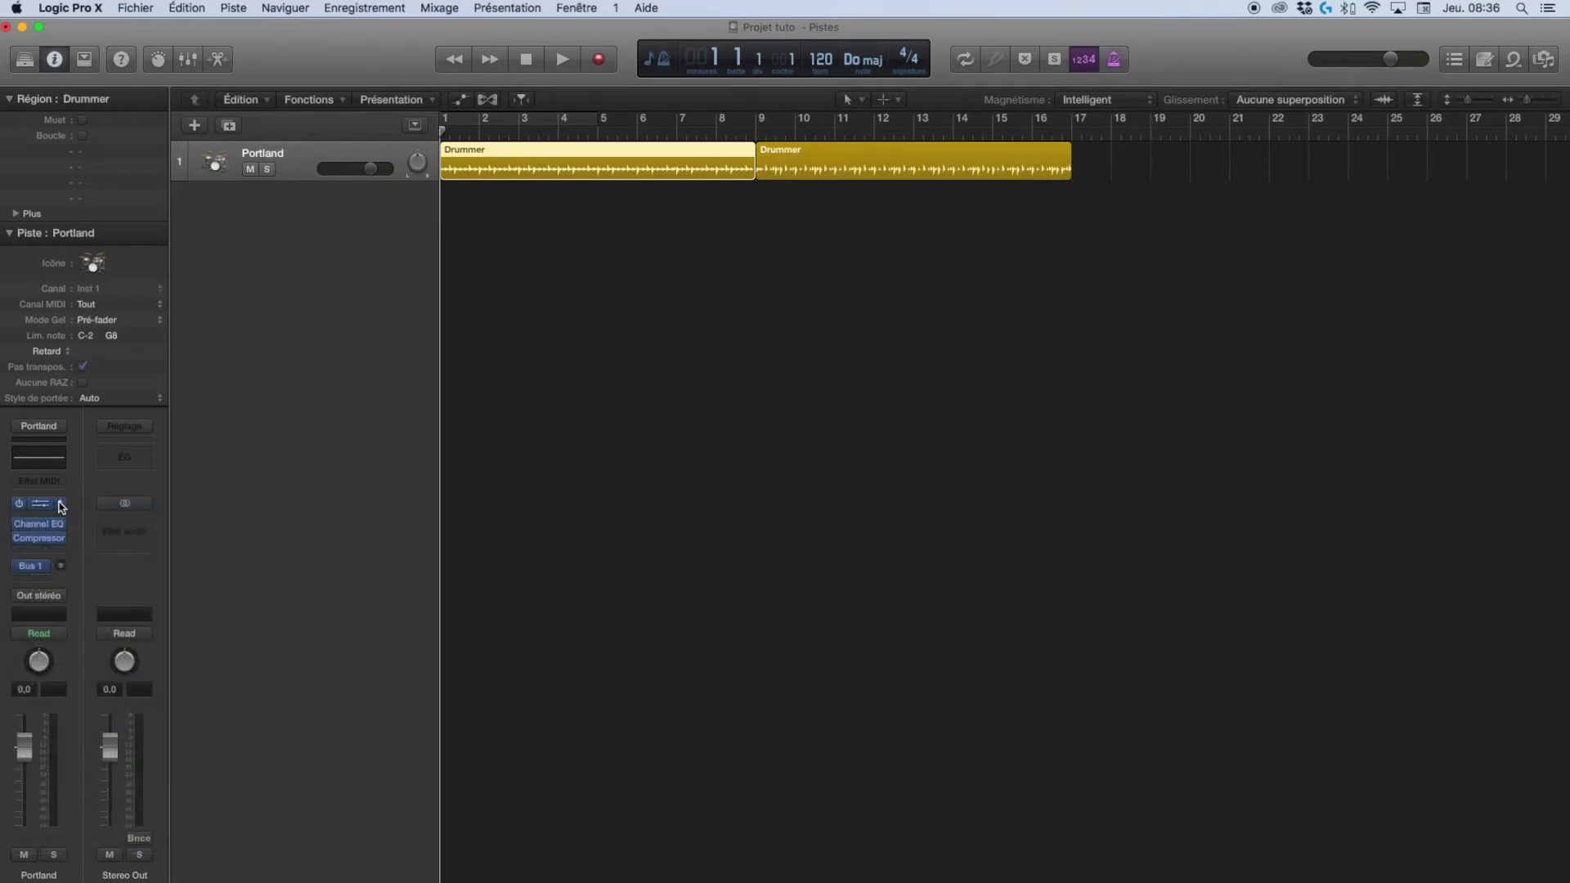
left_click(55, 60)
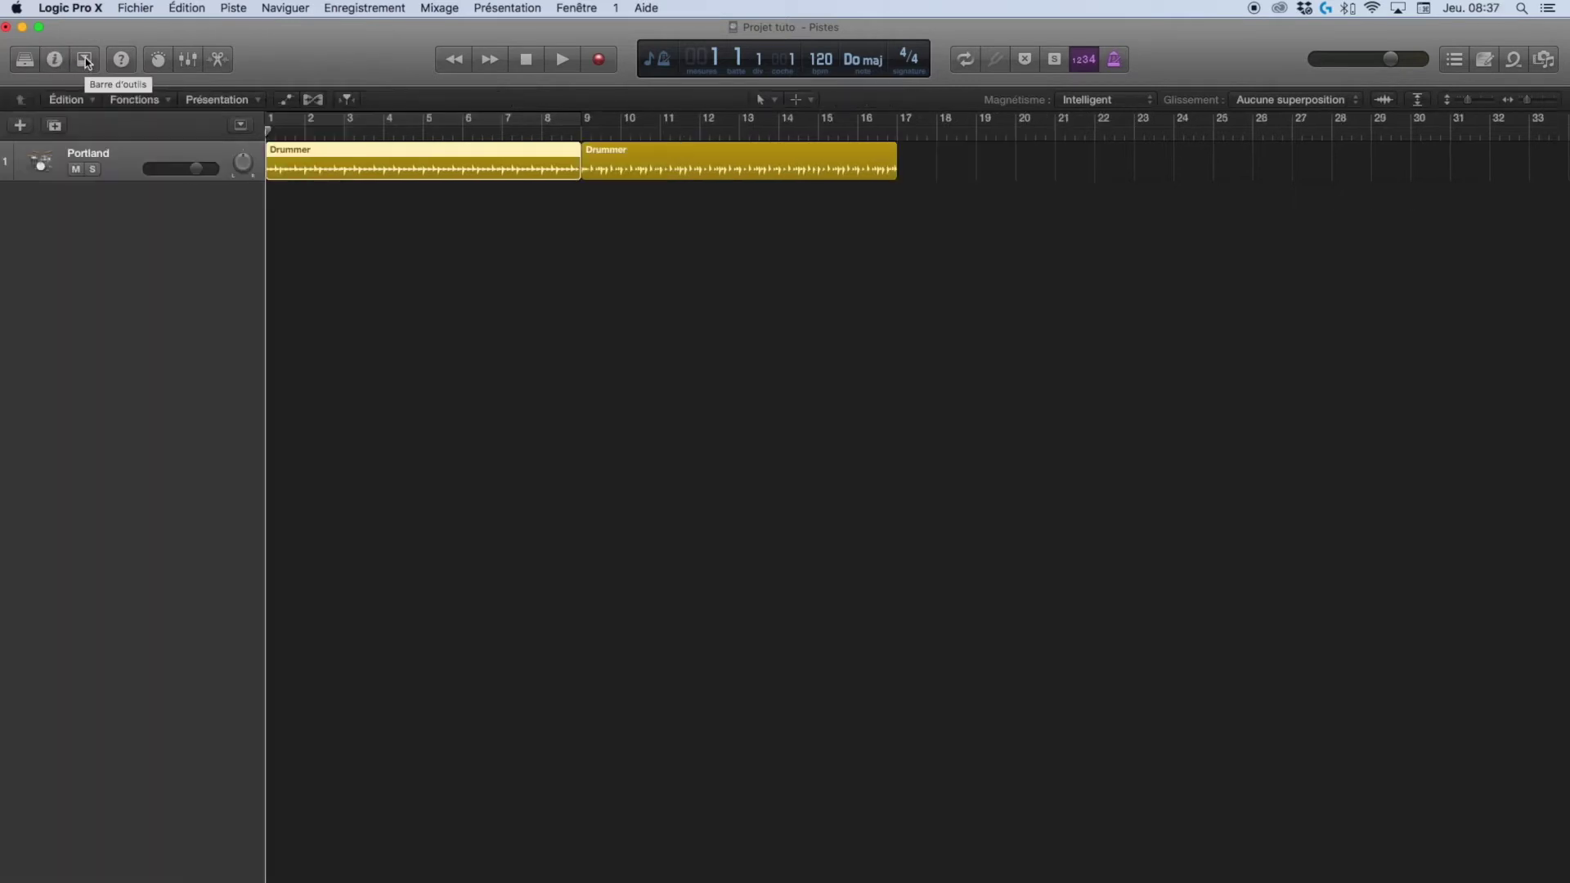
- Show the toolbar above the tracks area and open the control bar and display customization
left_click(85, 61)
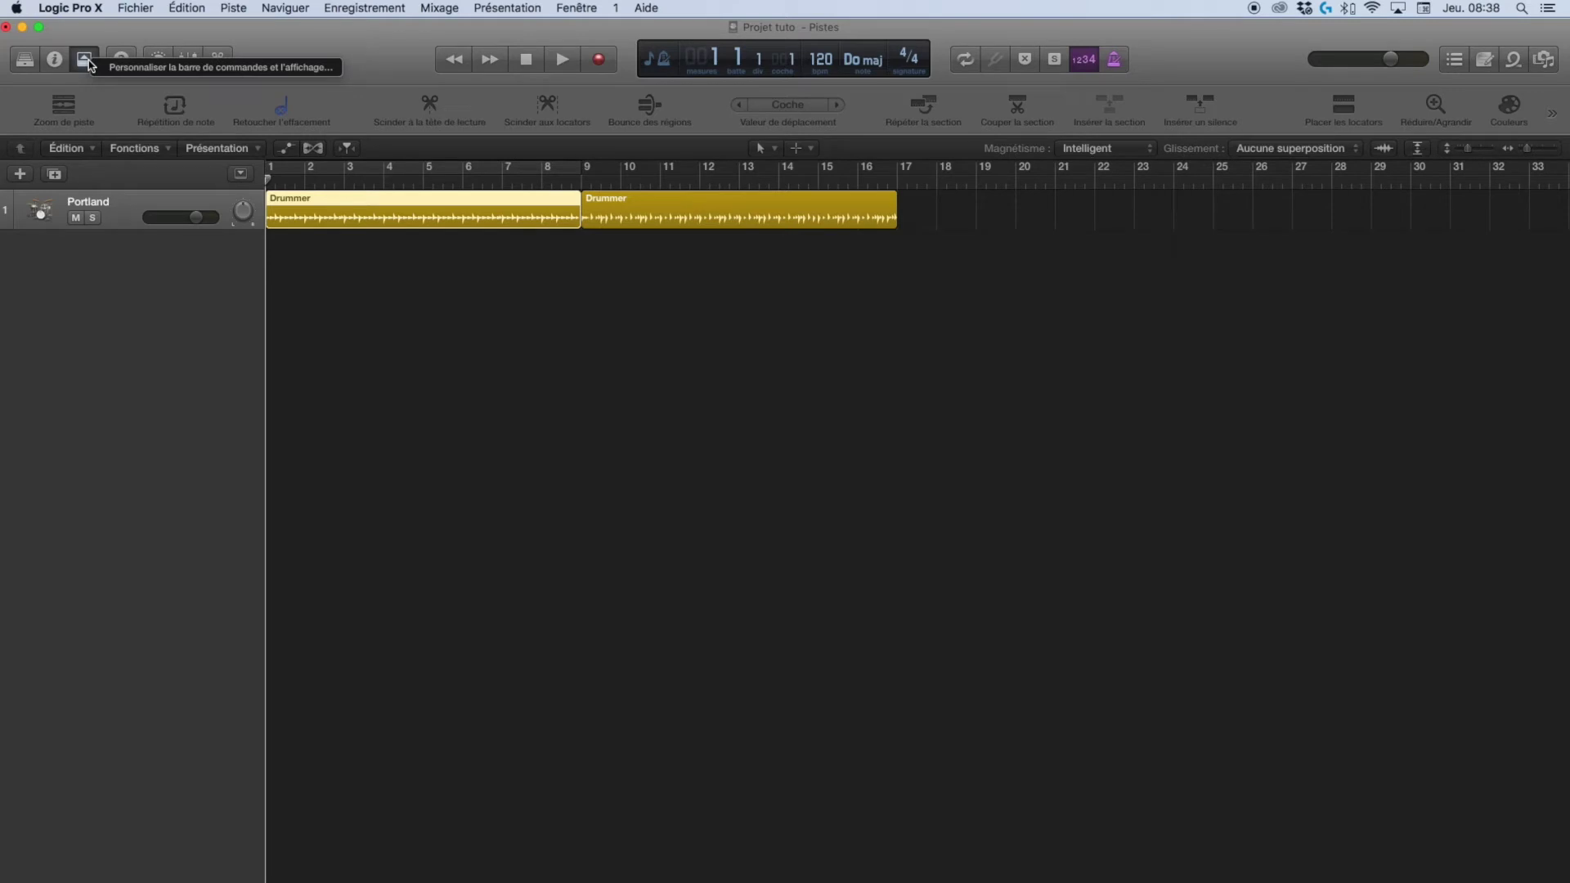
left_click(139, 68)
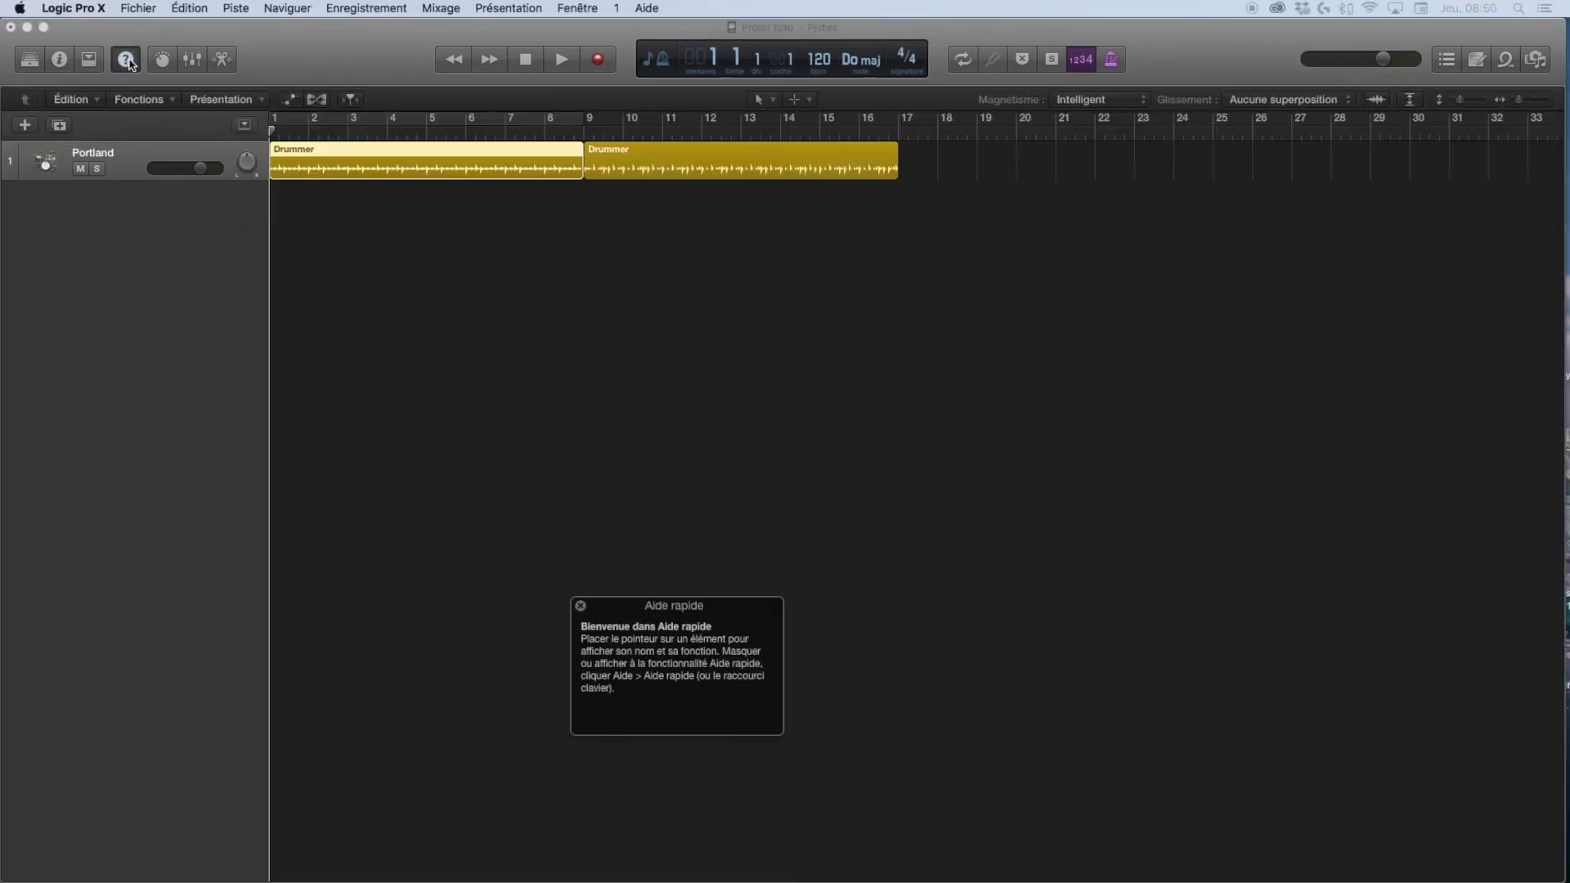
- Read the Quick Help descriptions of interface elements such as the transport's forward control, then hide Quick Help
left_click(127, 60)
left_click(127, 60)
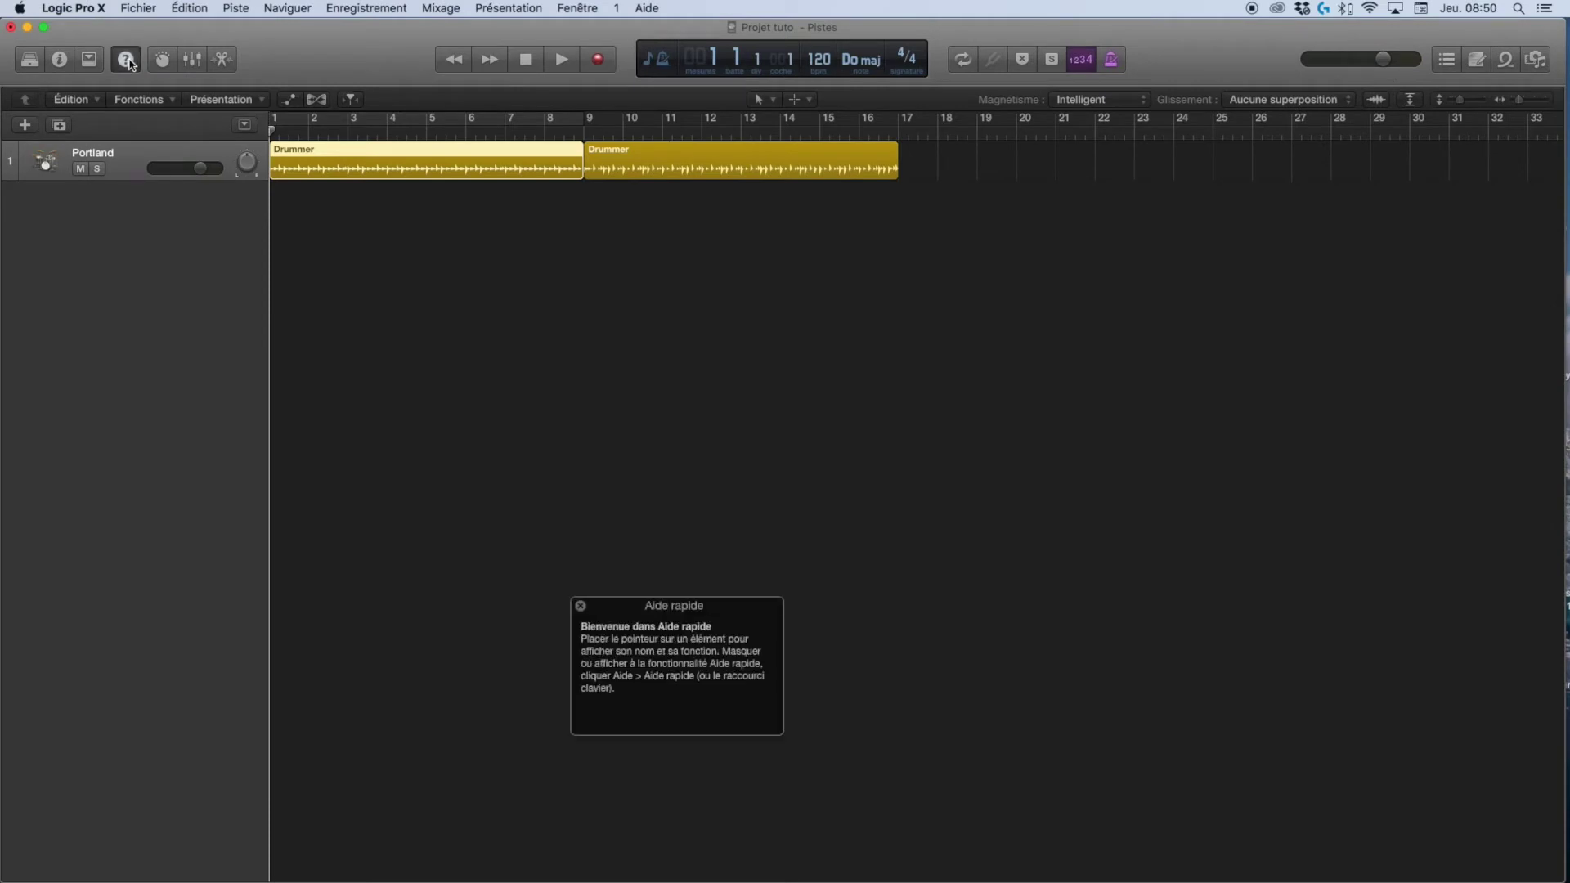
mouse_move(210, 66)
mouse_move(287, 129)
mouse_move(329, 167)
mouse_move(412, 122)
mouse_move(494, 60)
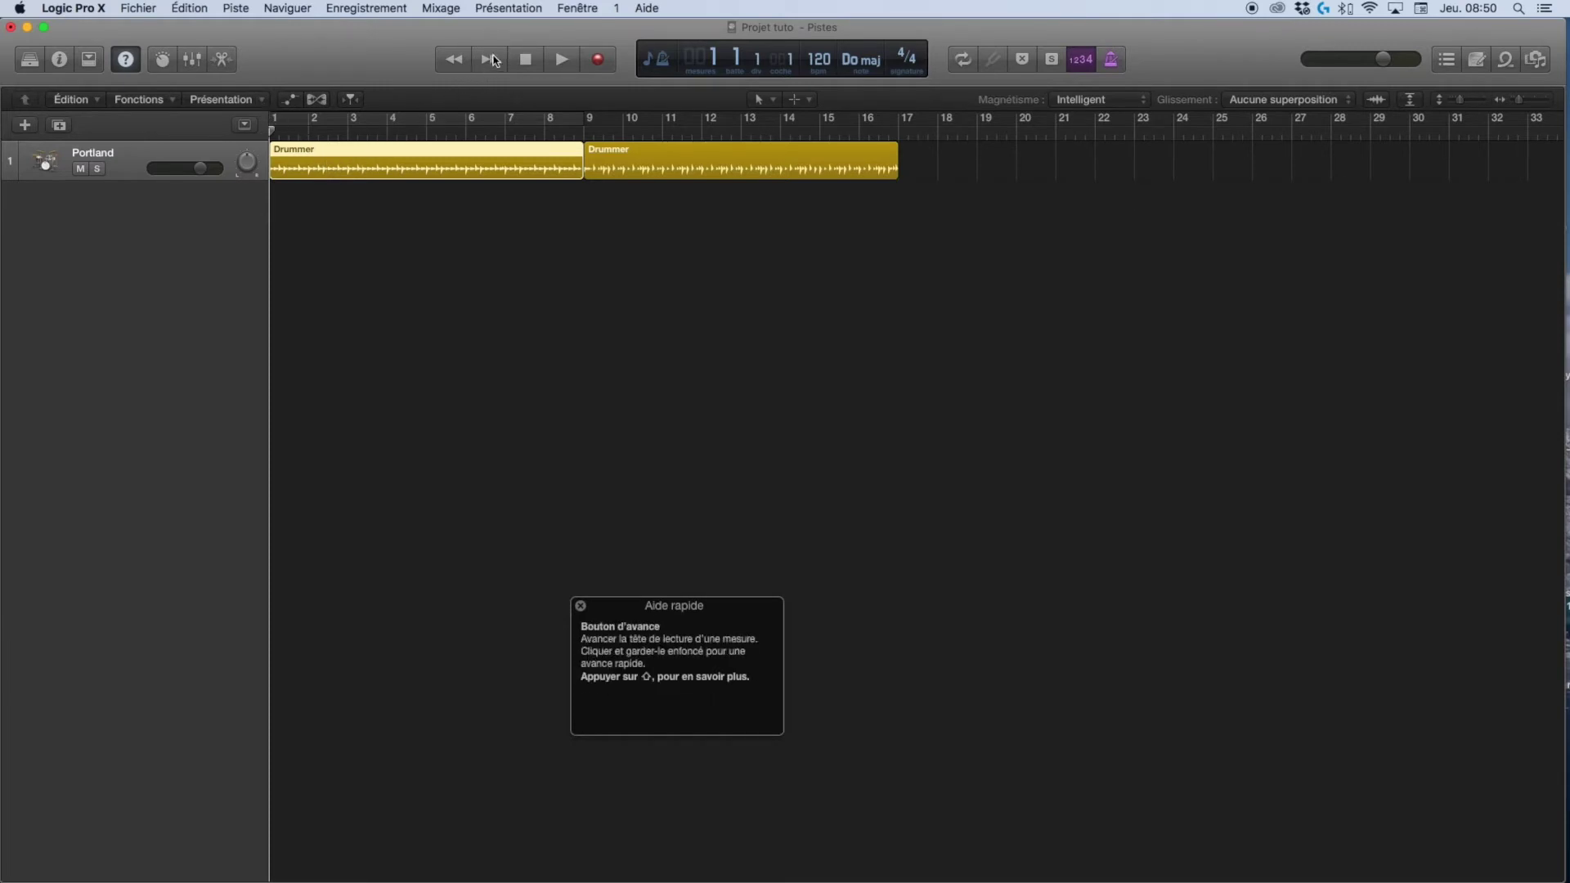
left_click(125, 59)
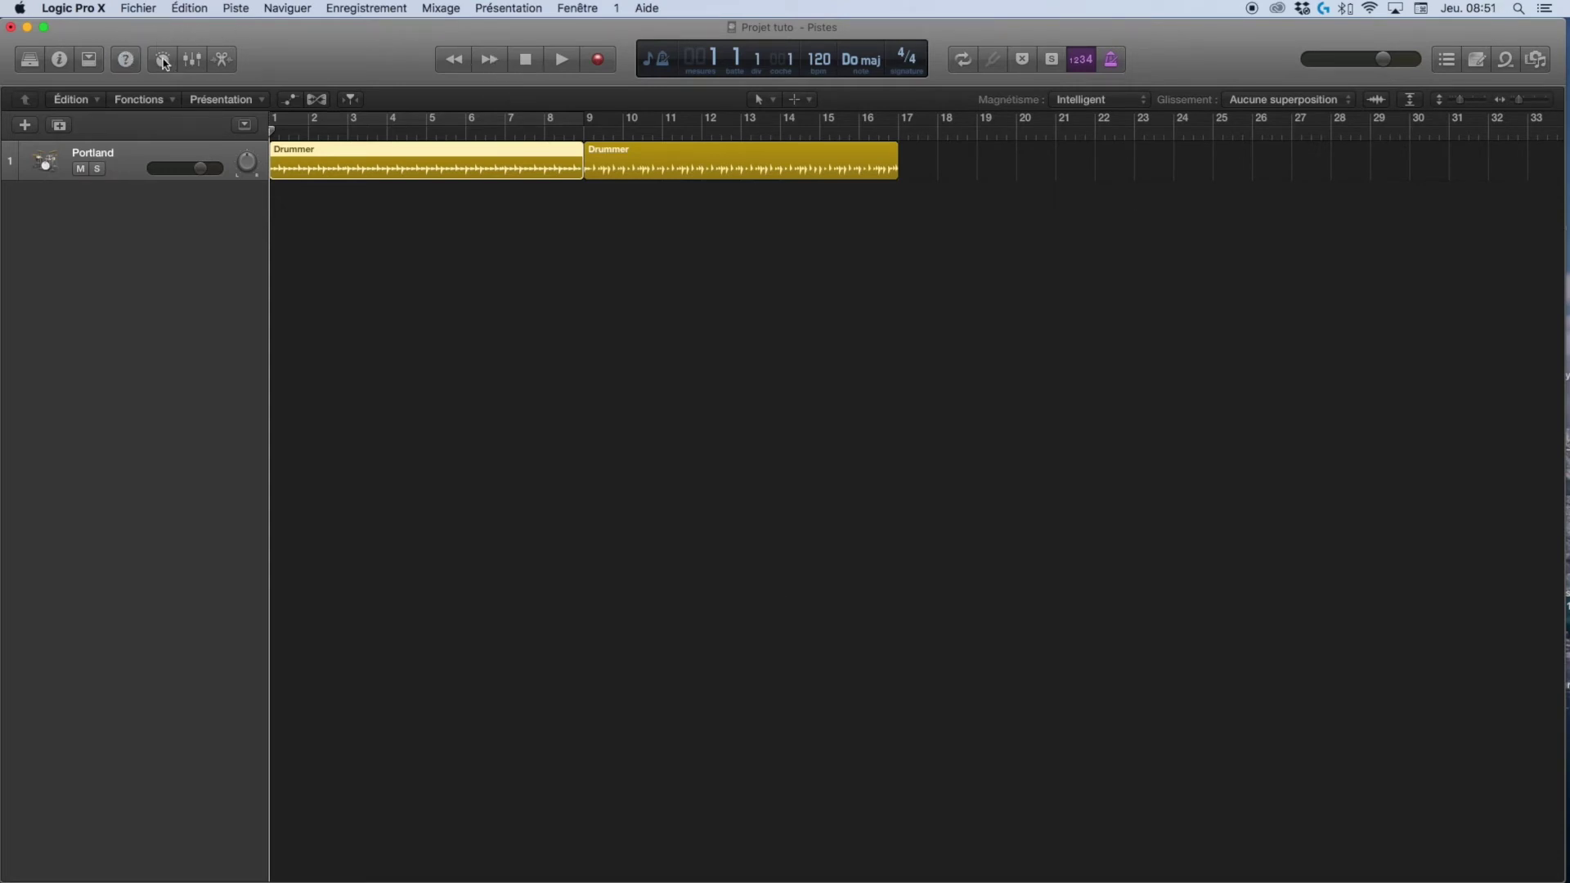
- View the Portland track's Smart Controls, checking both the mix commands and the EQ display
left_click(163, 59)
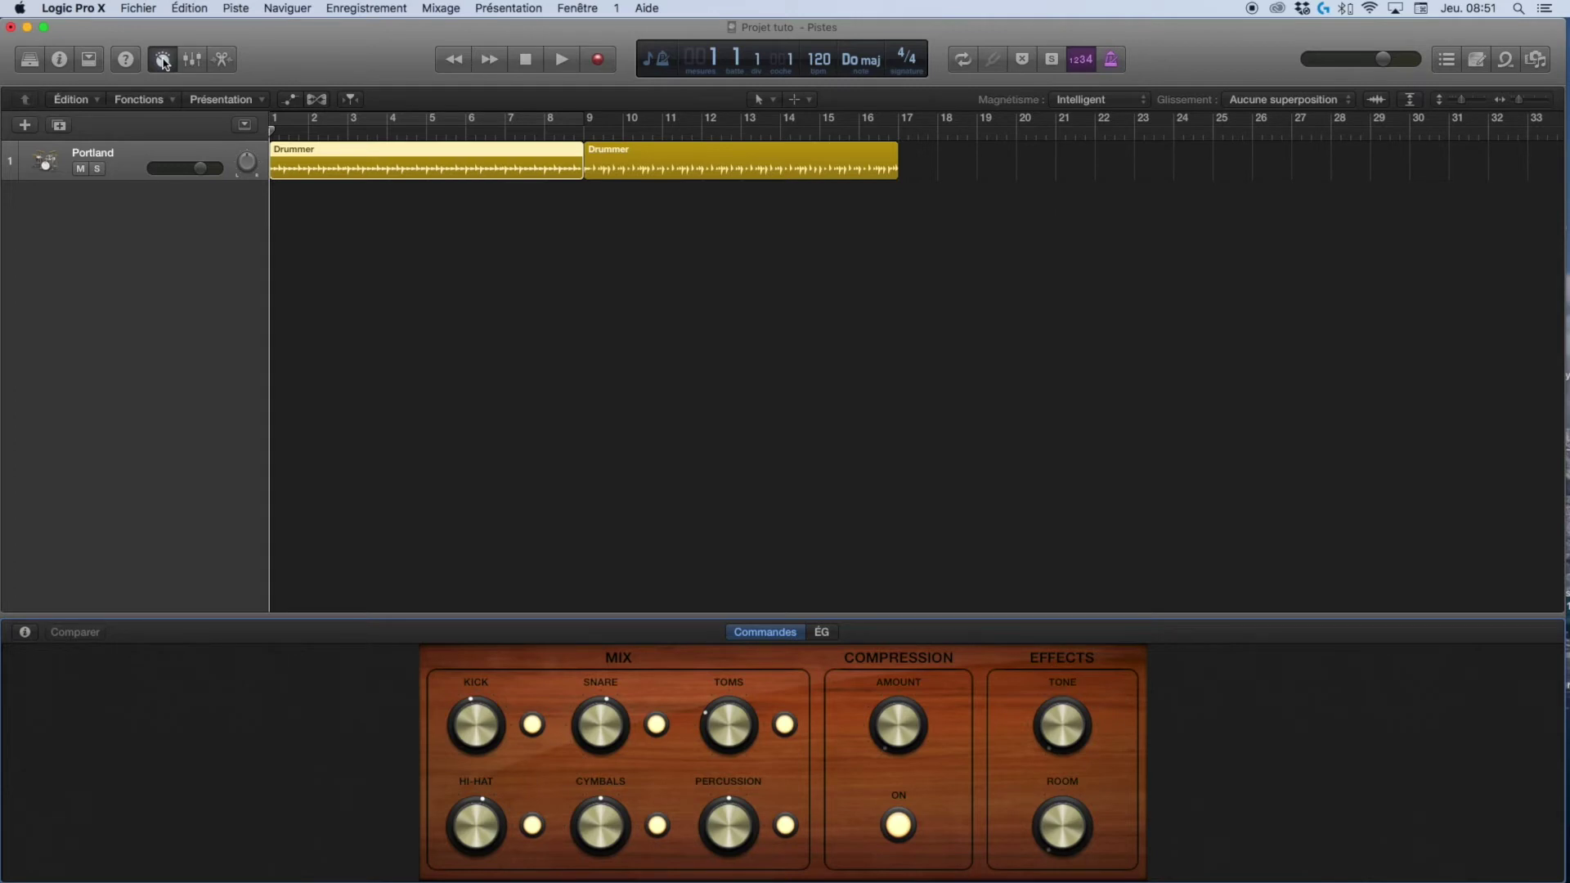
left_click(823, 633)
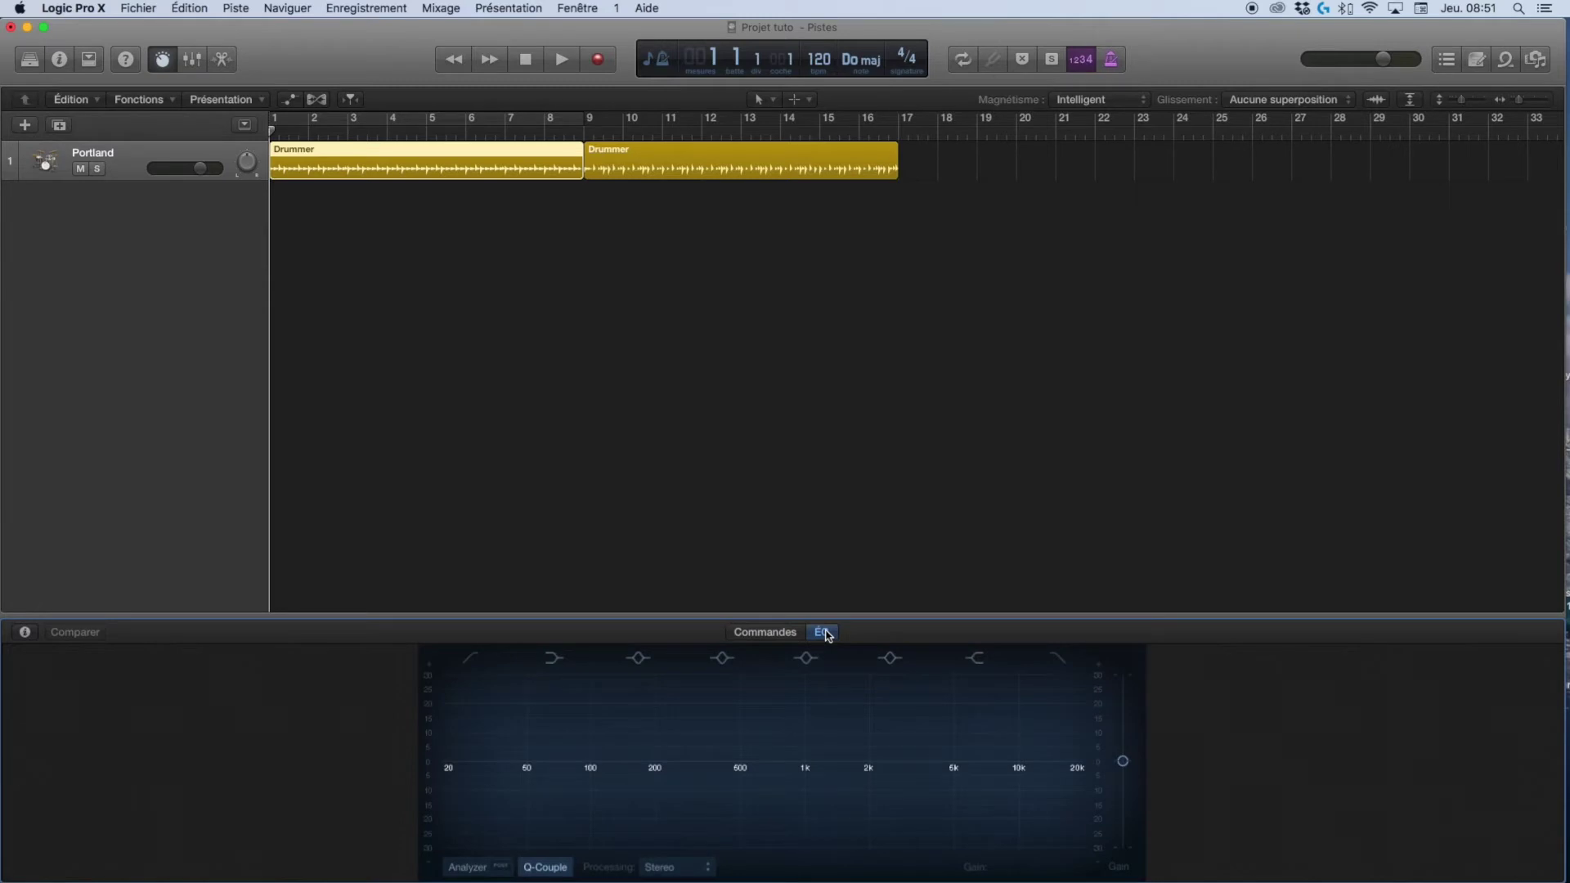
left_click(772, 635)
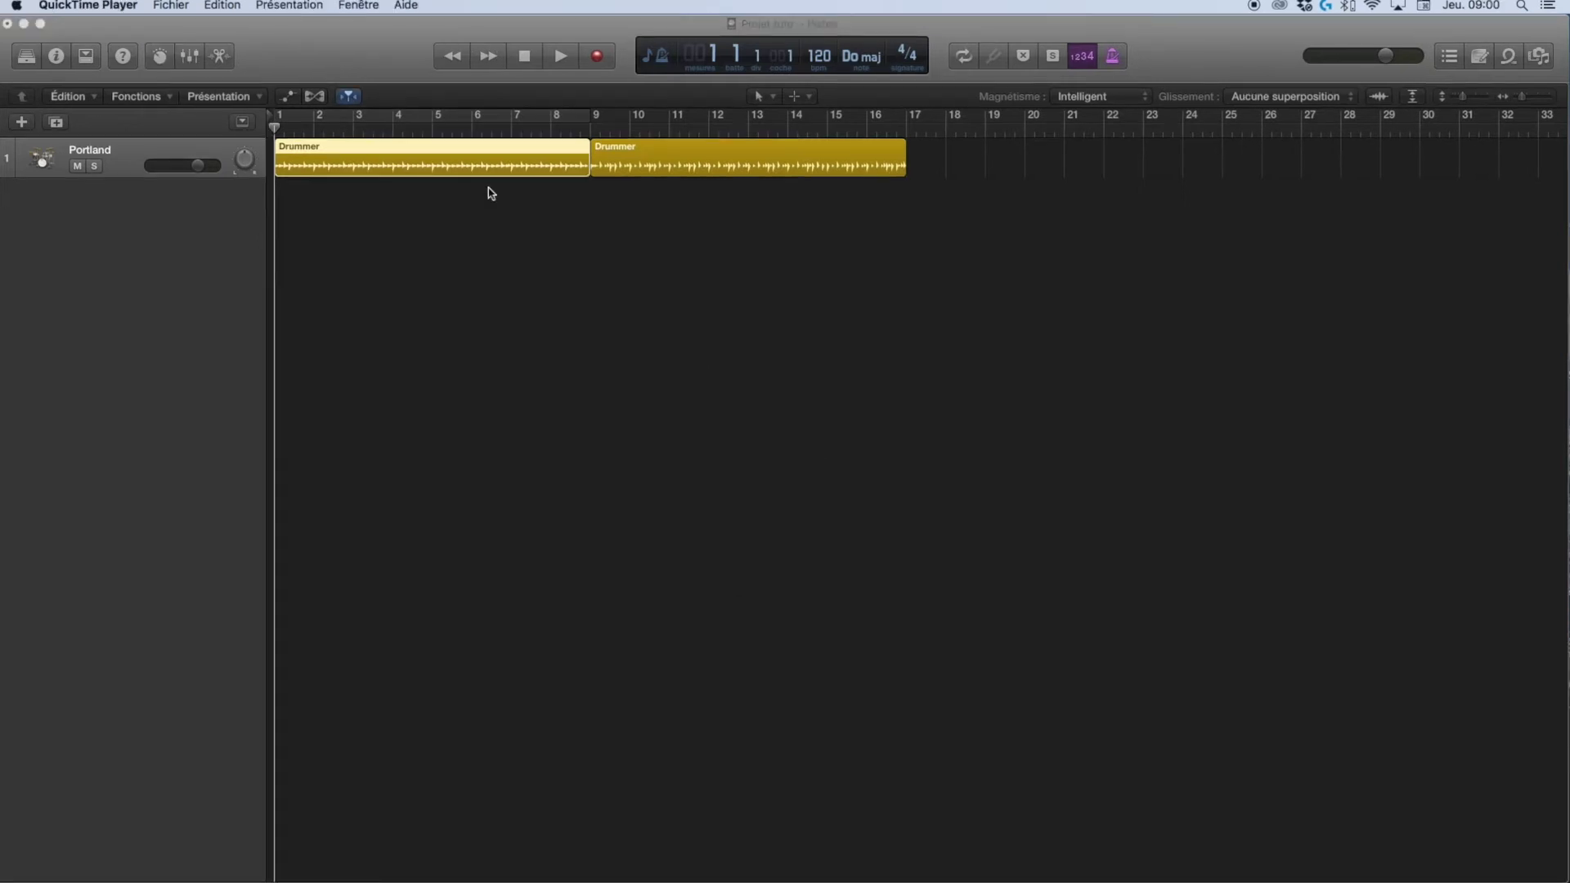
- Examine the audio effects available for the Portland channel in the mixer, including Delay, Modulation and Reverb, then hide the mixer
left_click(187, 57)
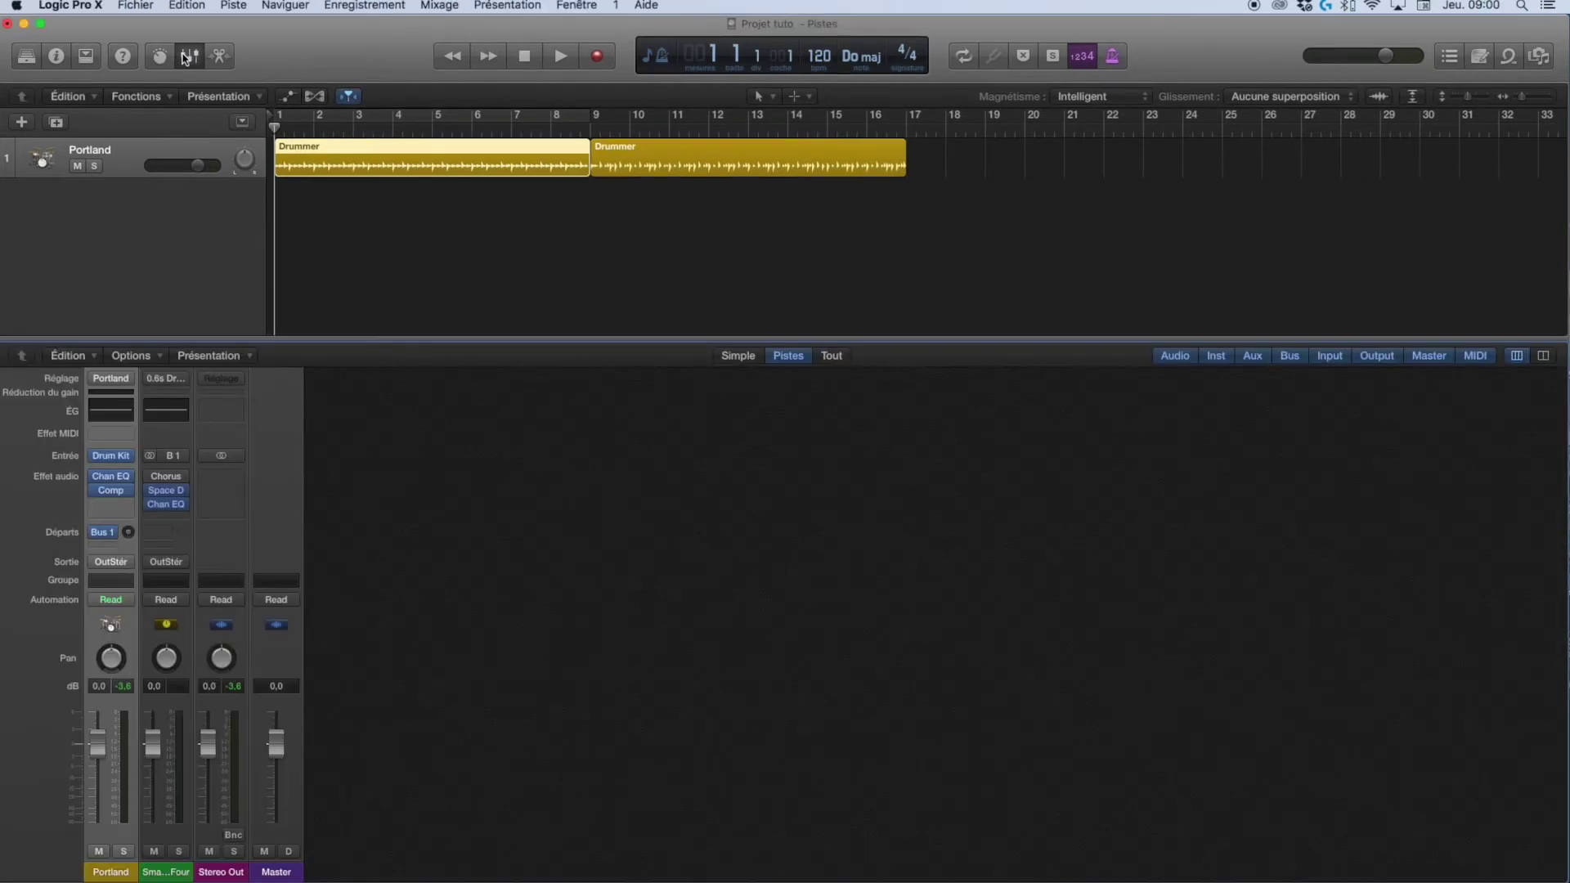
mouse_move(112, 490)
left_click(129, 504)
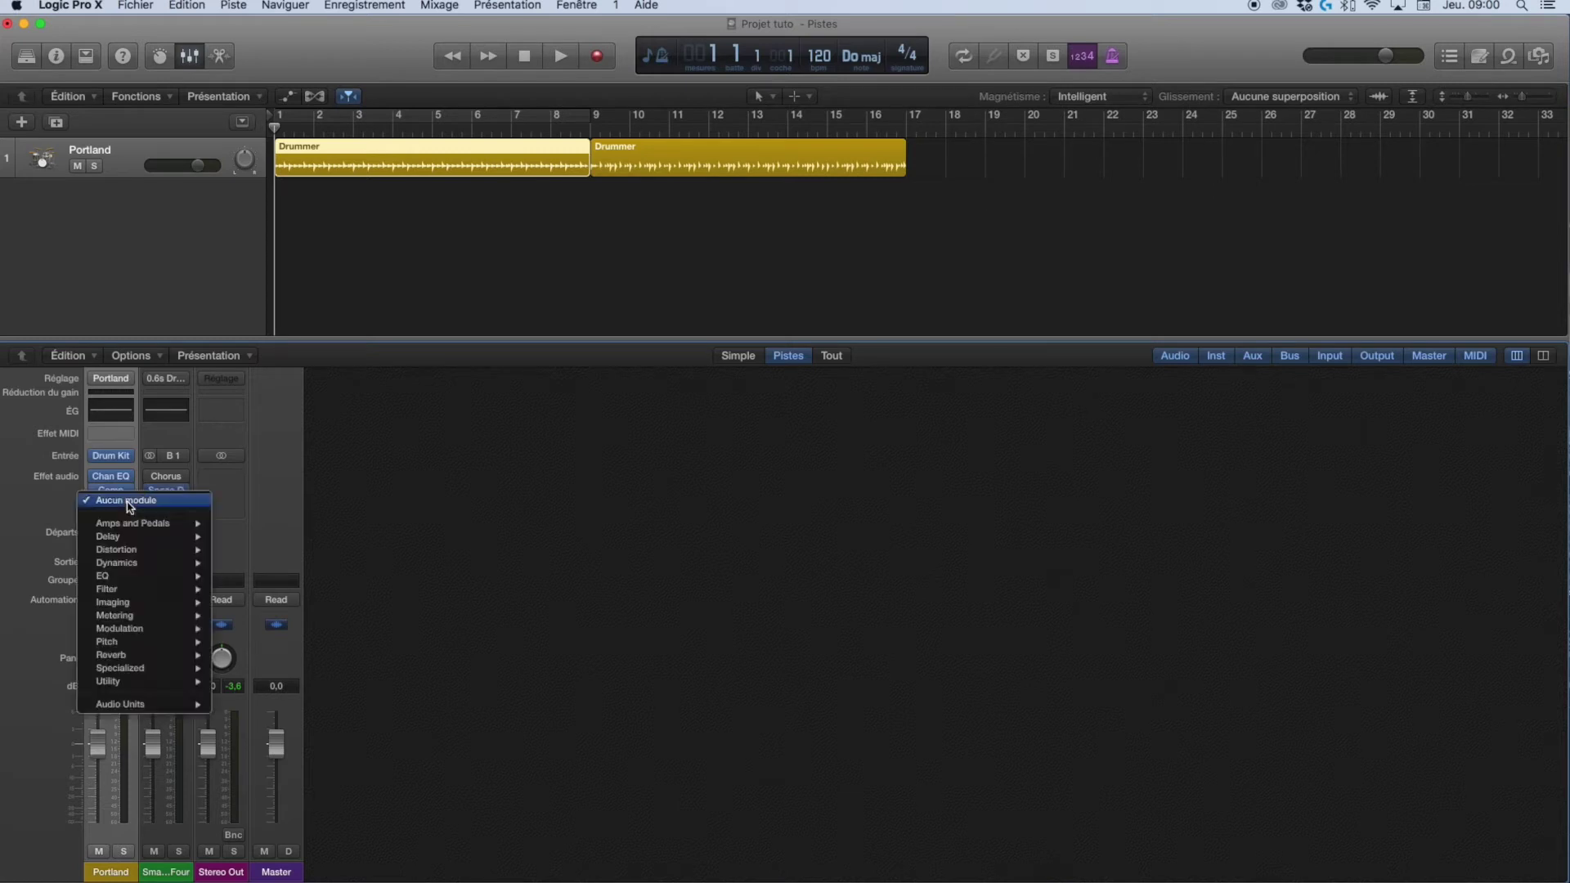
mouse_move(168, 536)
mouse_move(255, 550)
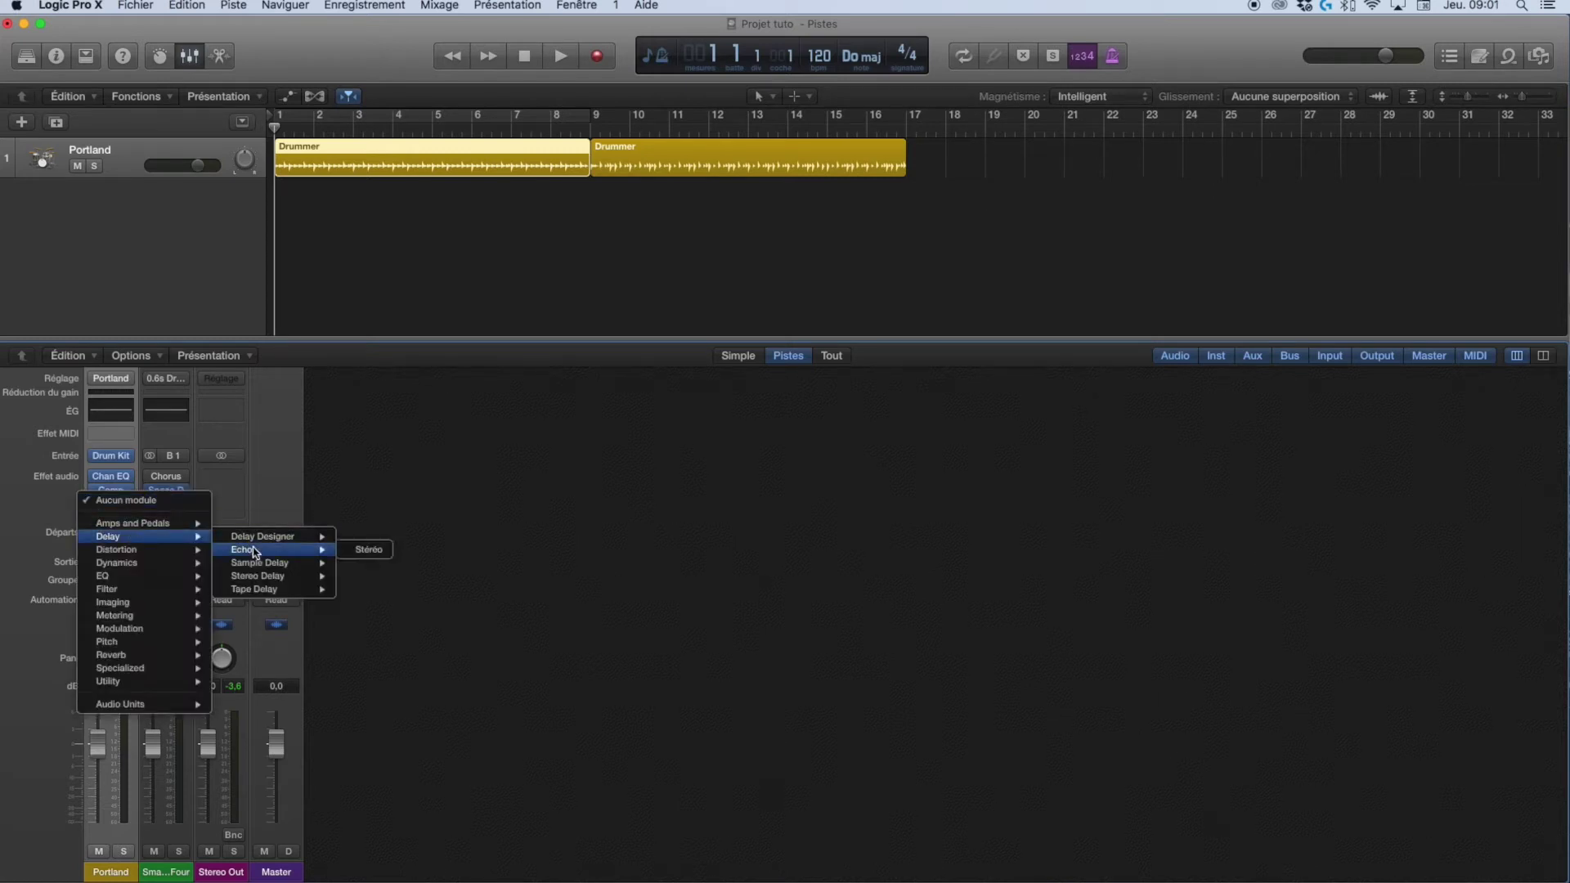
mouse_move(162, 632)
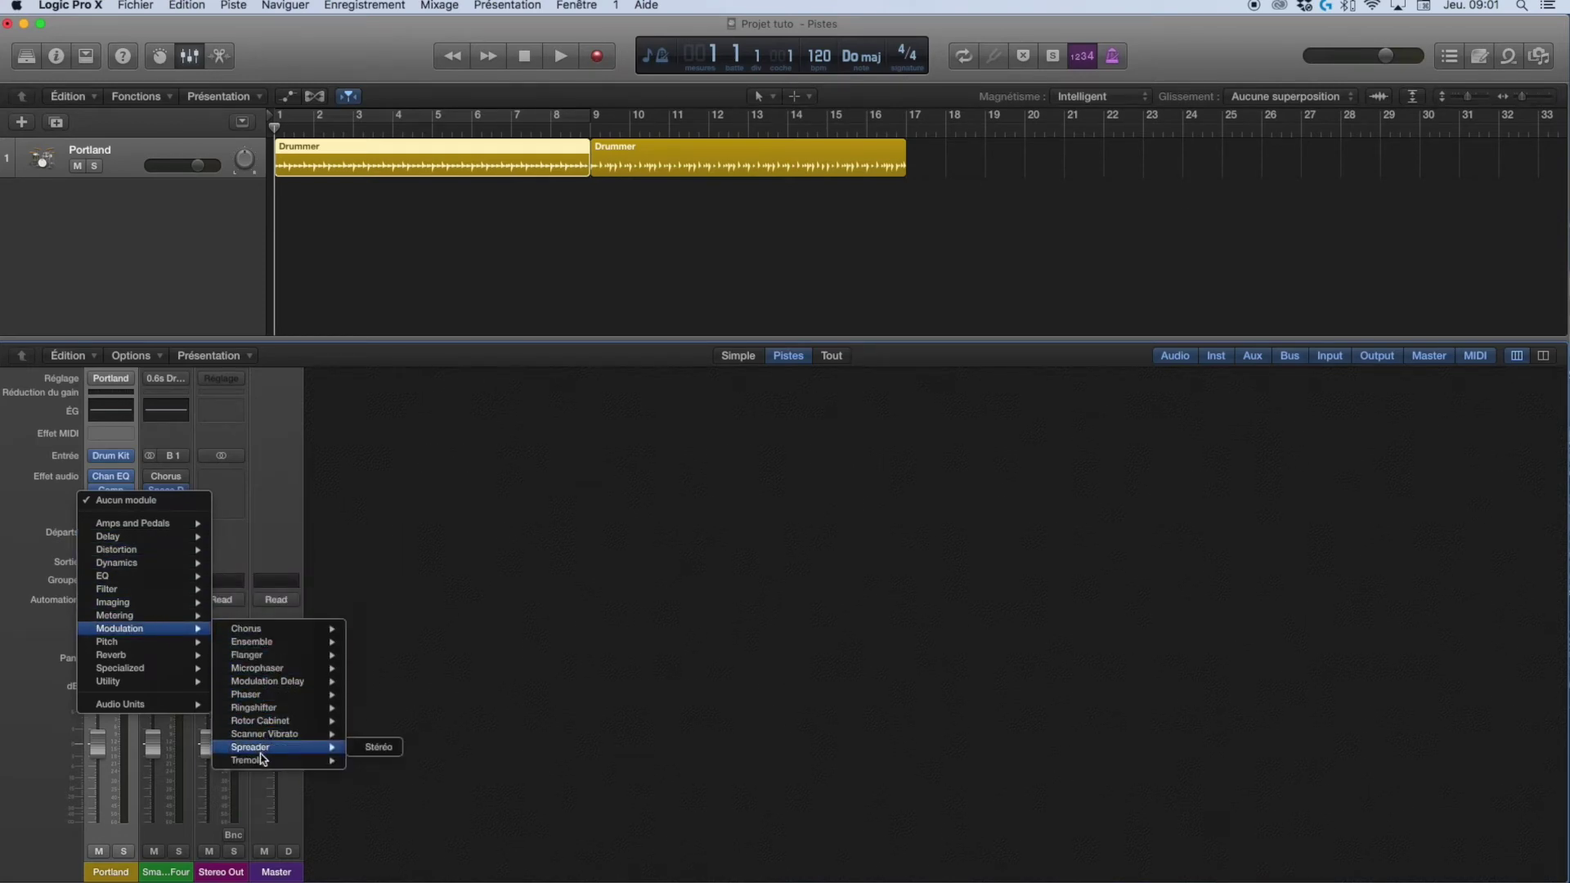
mouse_move(182, 657)
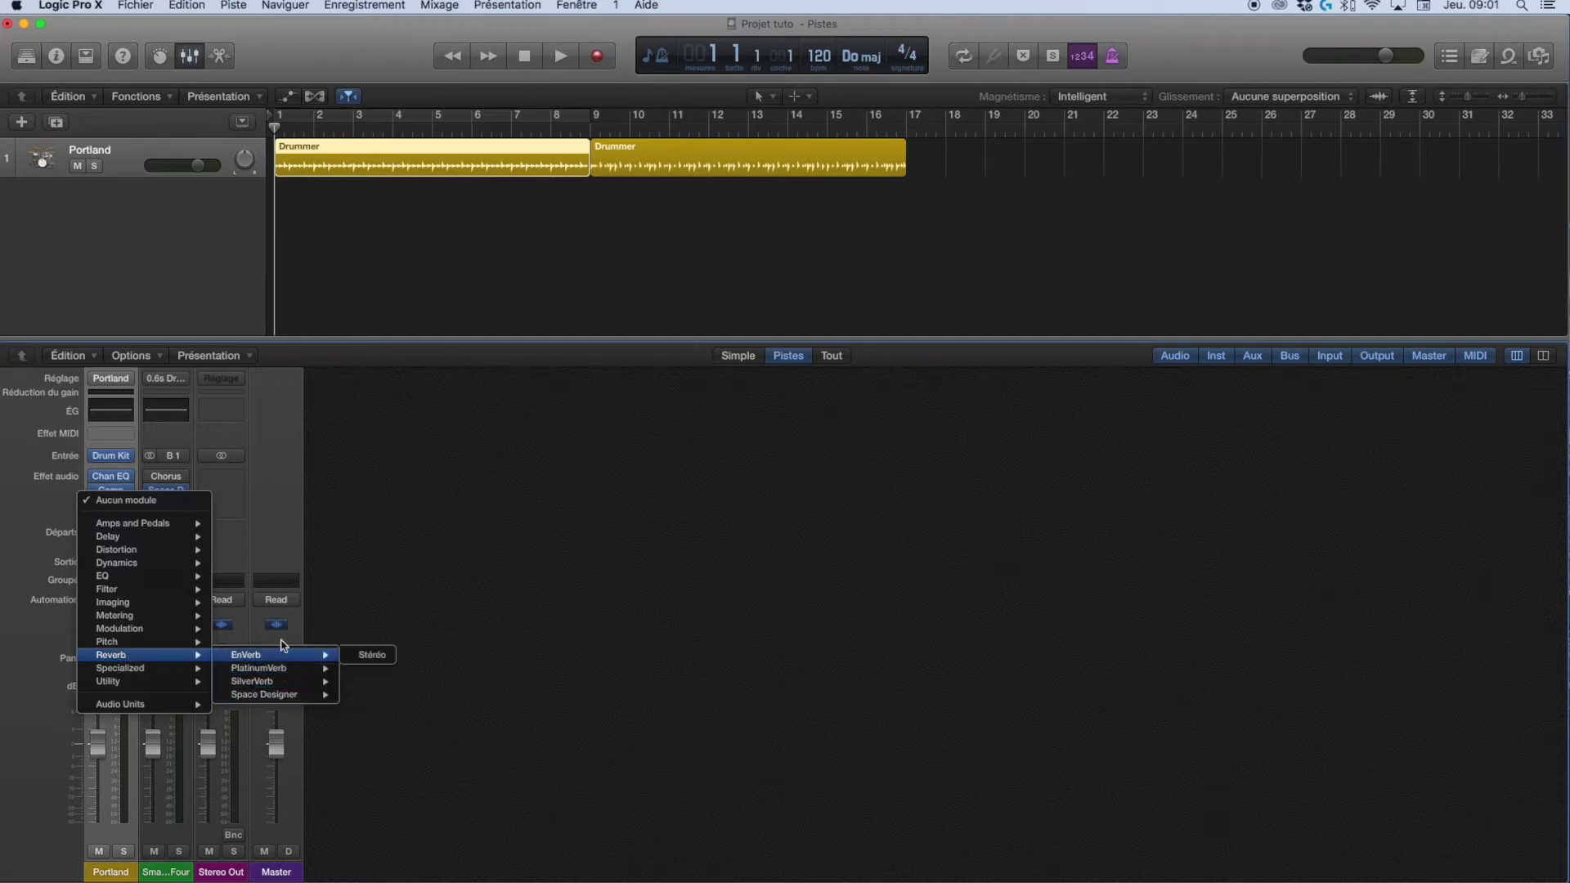
left_click(192, 59)
left_click(191, 59)
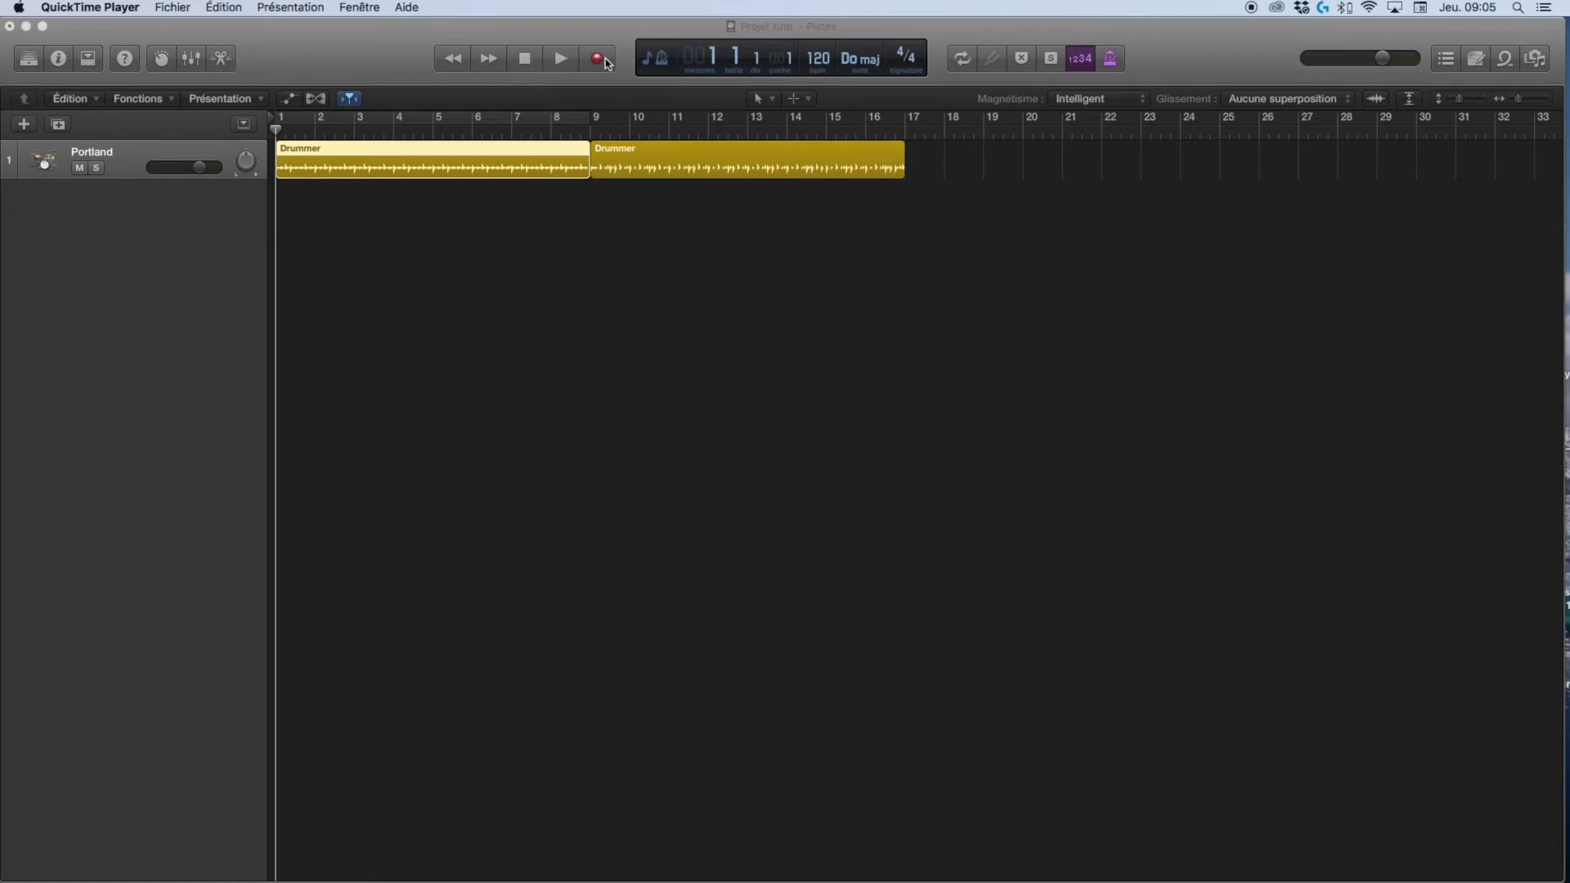
- Move the playhead to bar 7 beat 4, on to bar 8 beat 3, and return it to the project start
left_click(276, 130)
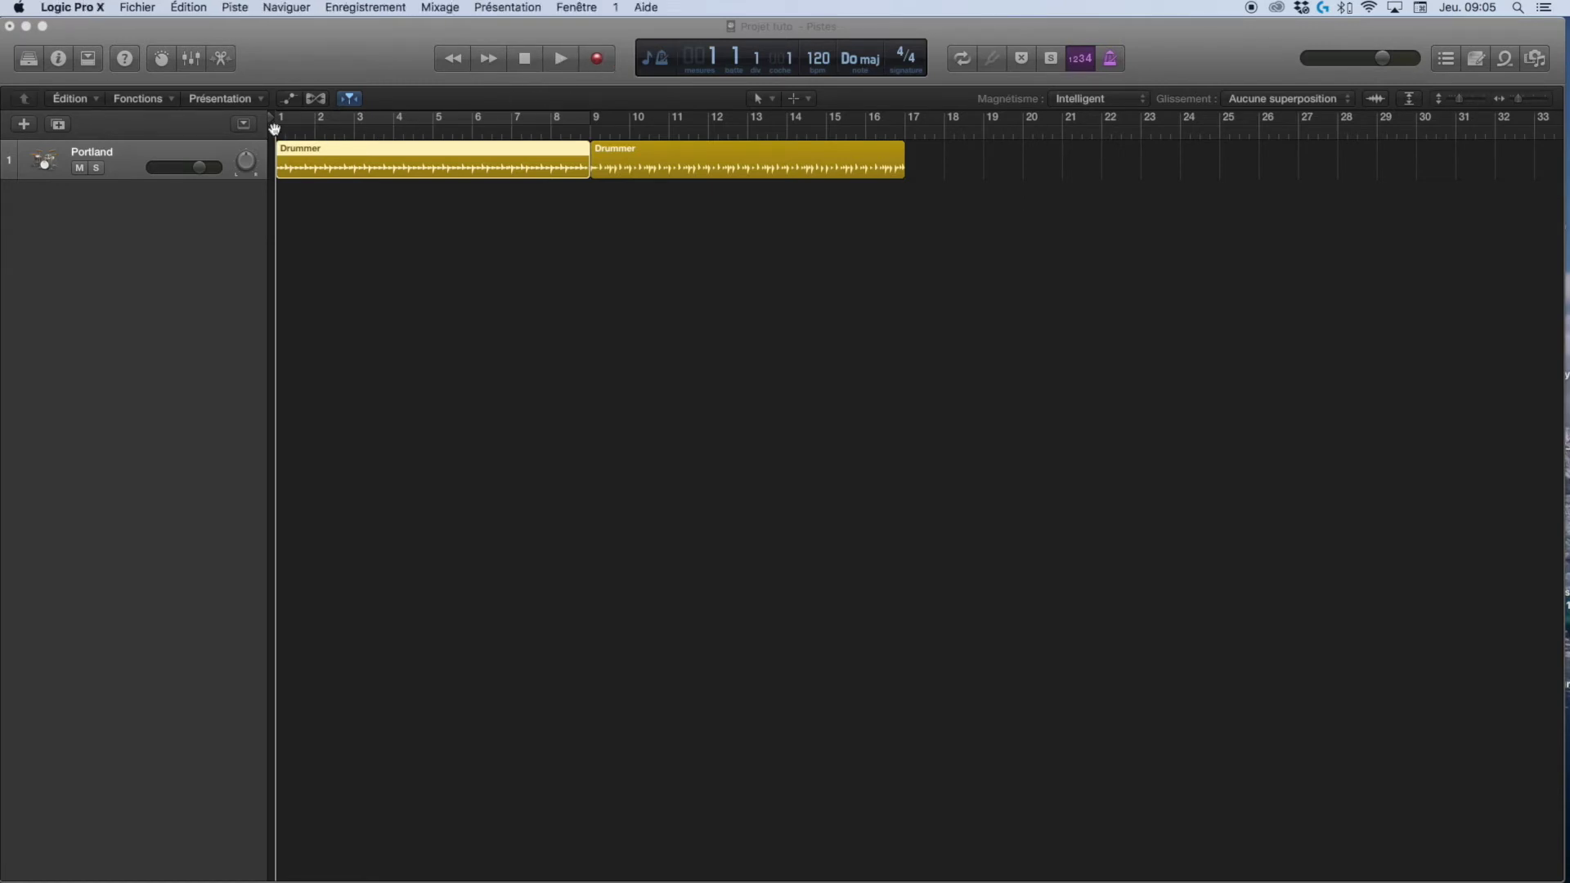
left_click_drag(277, 130, 541, 134)
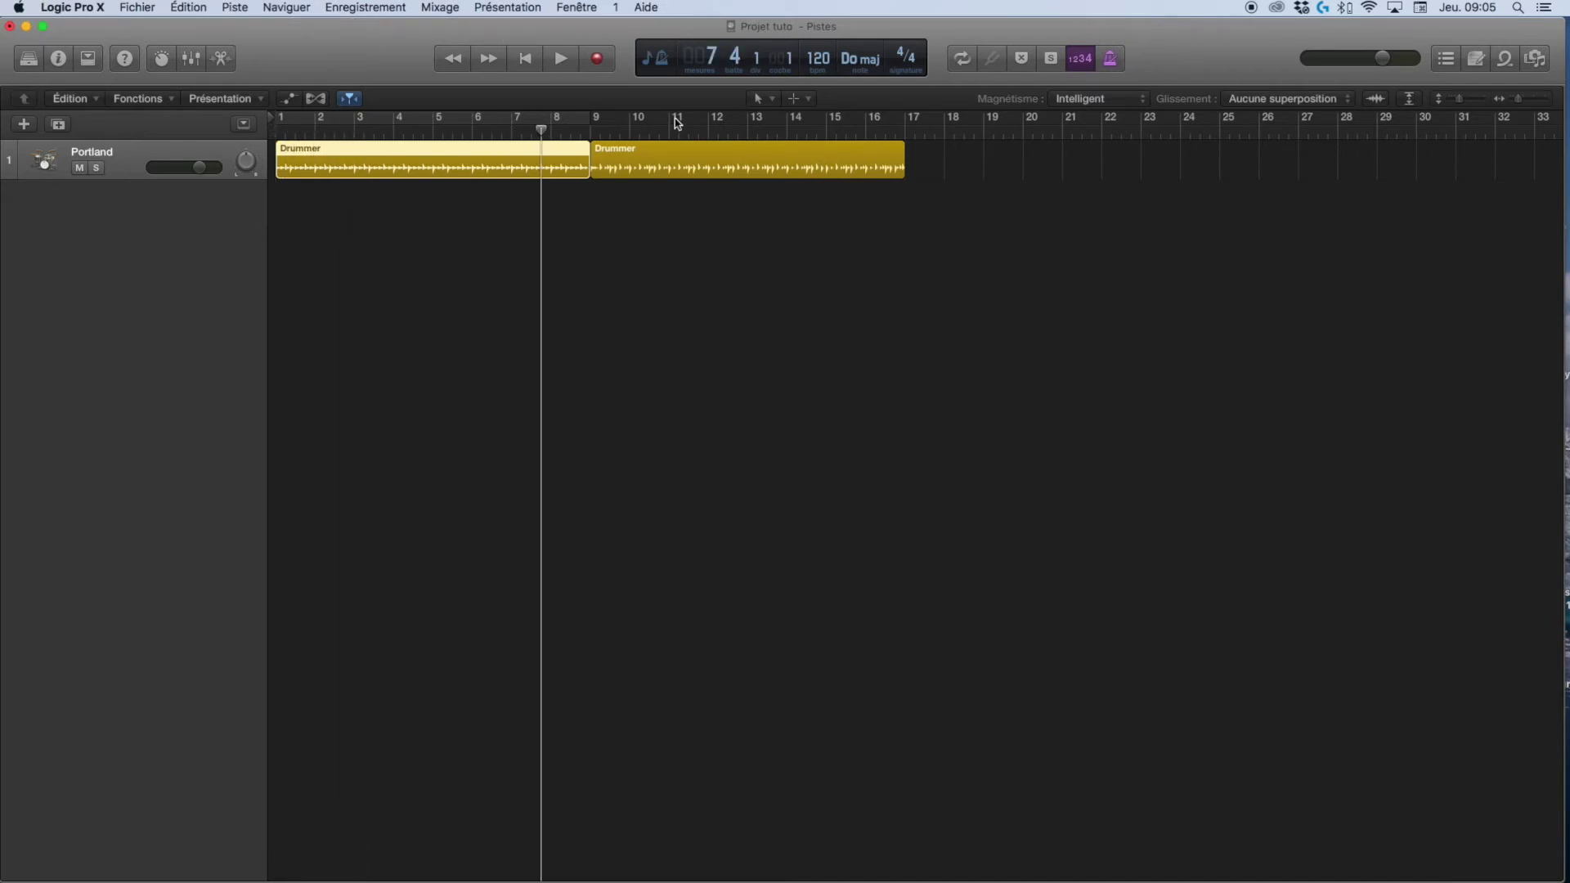
left_click_drag(543, 130, 570, 133)
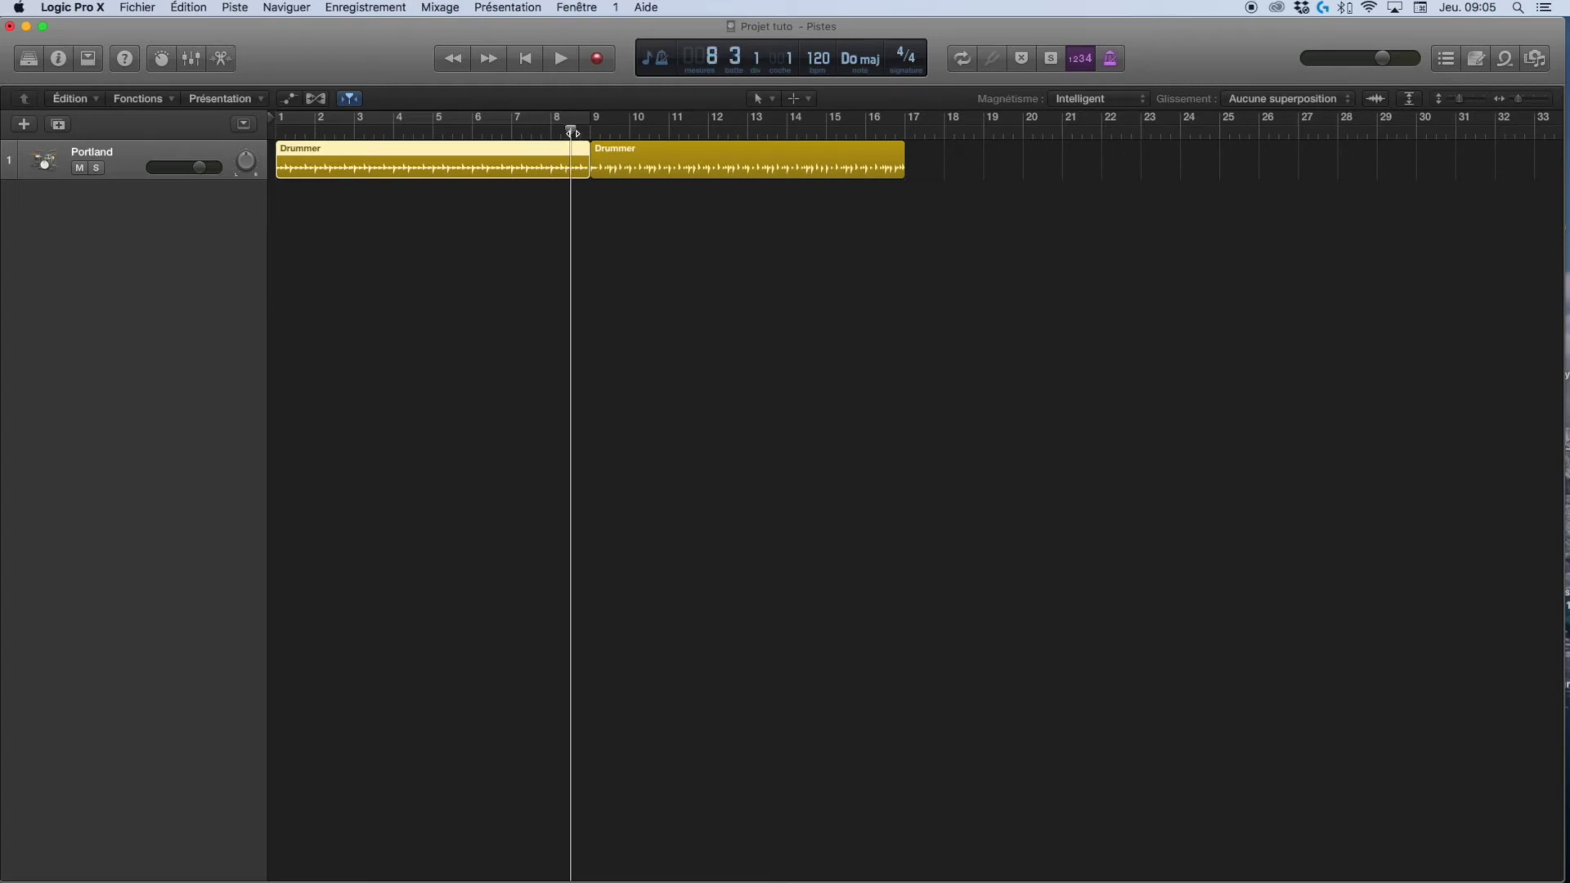
left_click(525, 59)
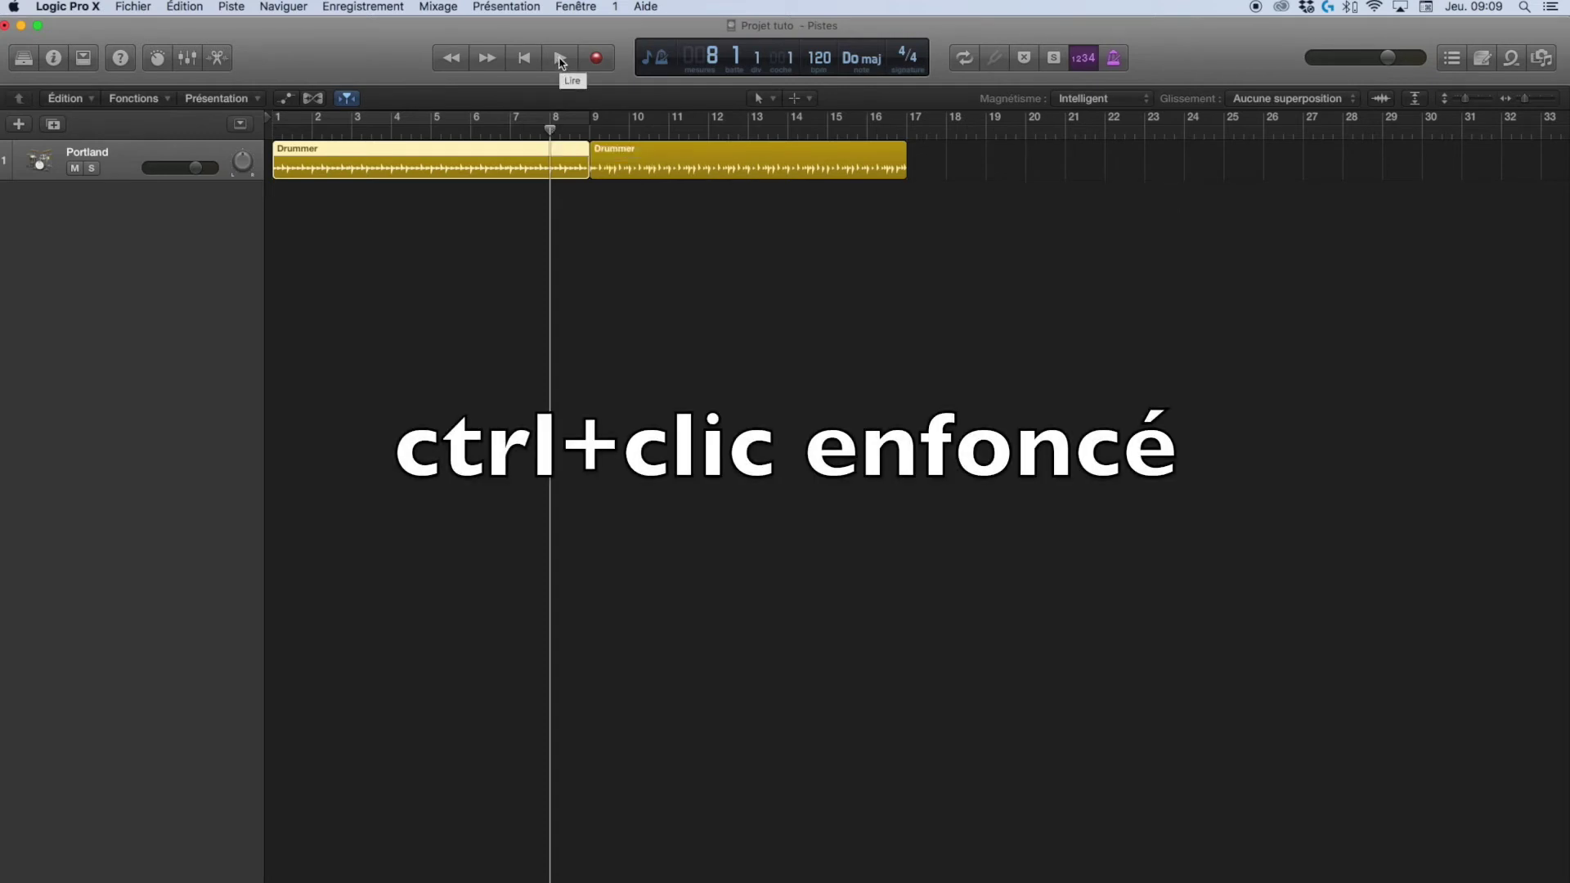
- Review the playback start options and open the customization of the control bar and display
left_click(559, 63, "ctrl")
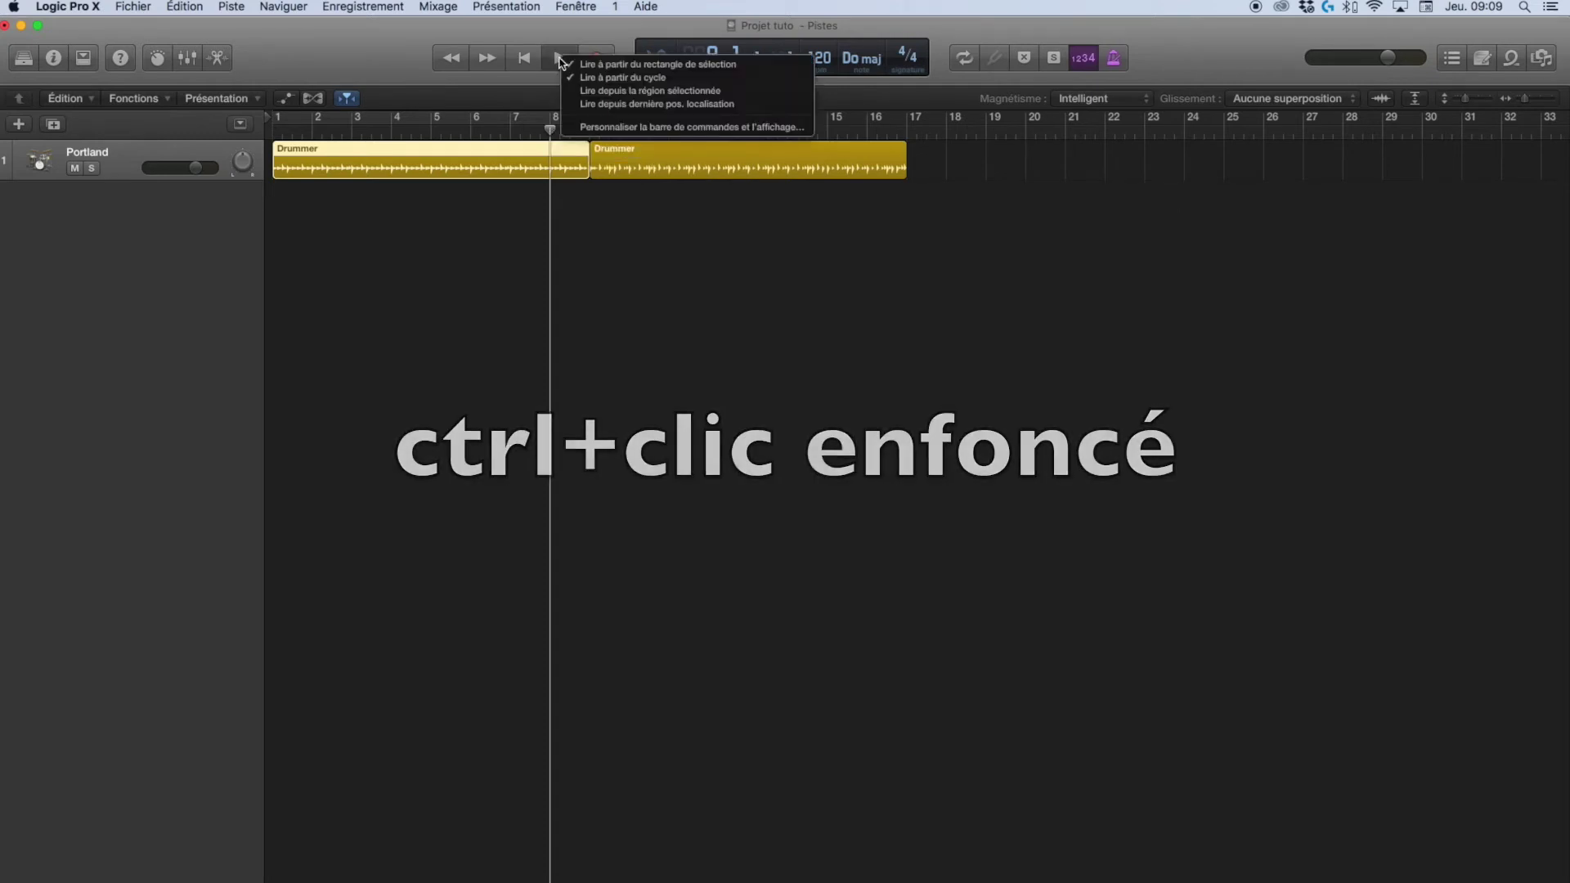
left_click(601, 128)
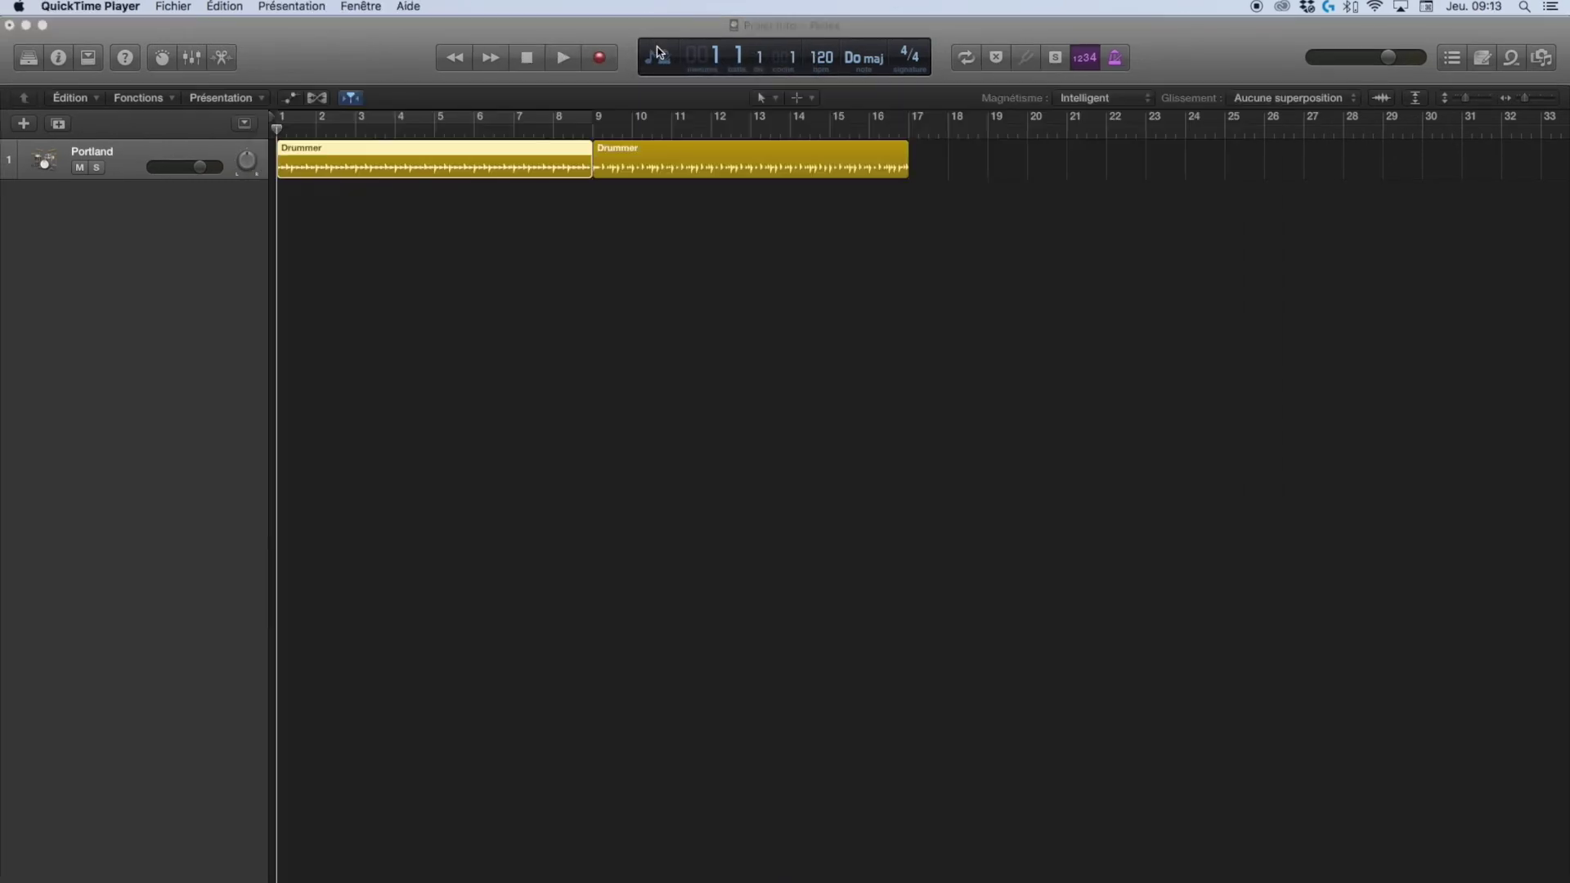
- Switch the position display to the clock-based Temps mode, then restore the Temps et projet mode
left_click(660, 58)
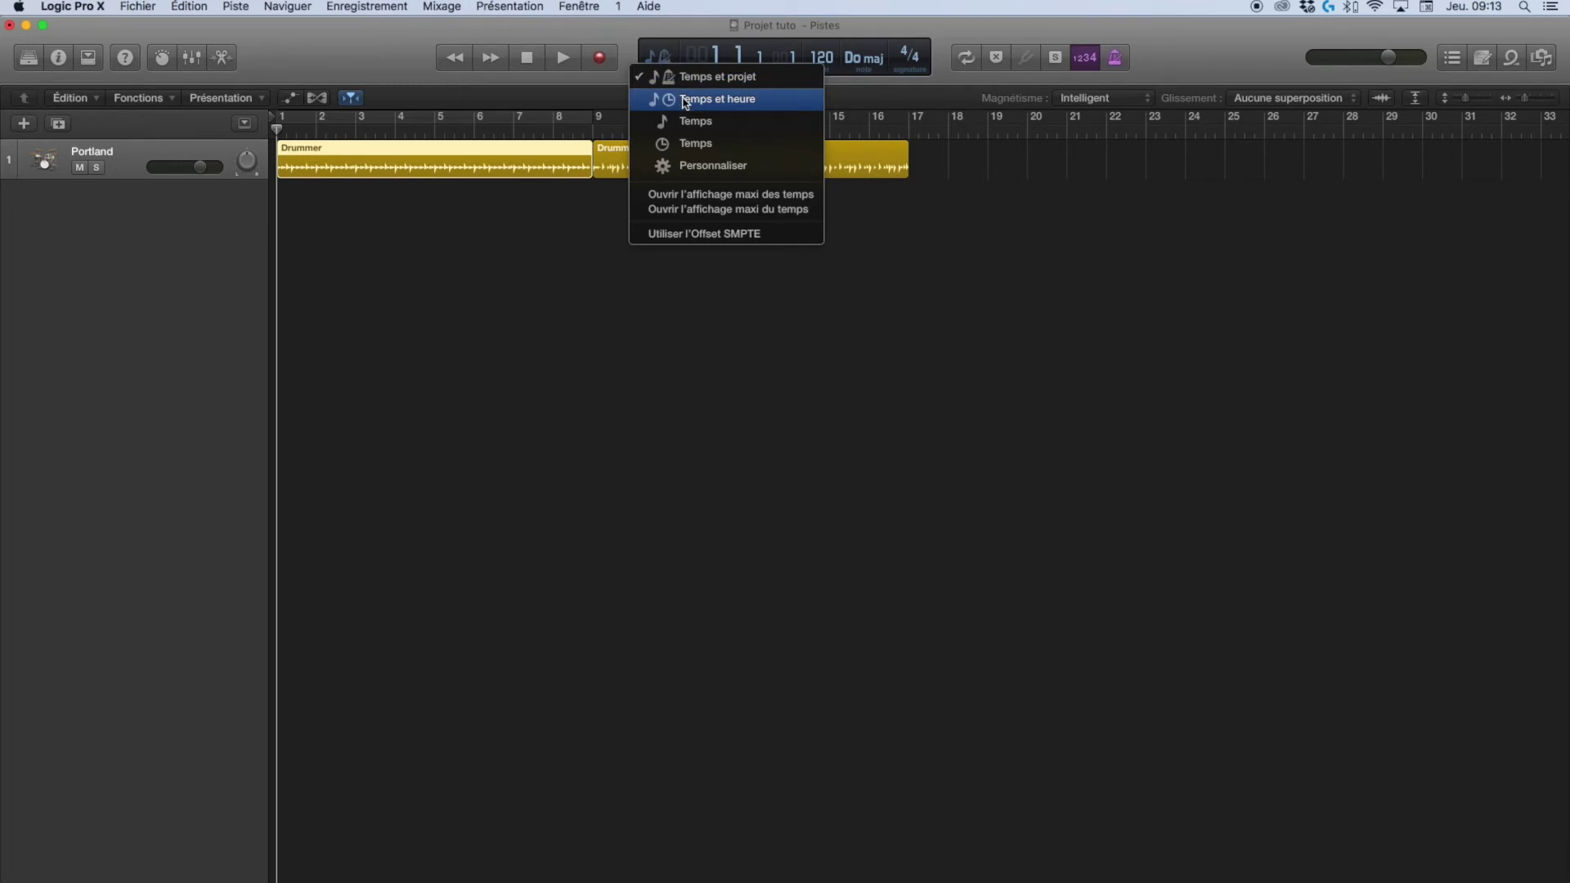
left_click(689, 145)
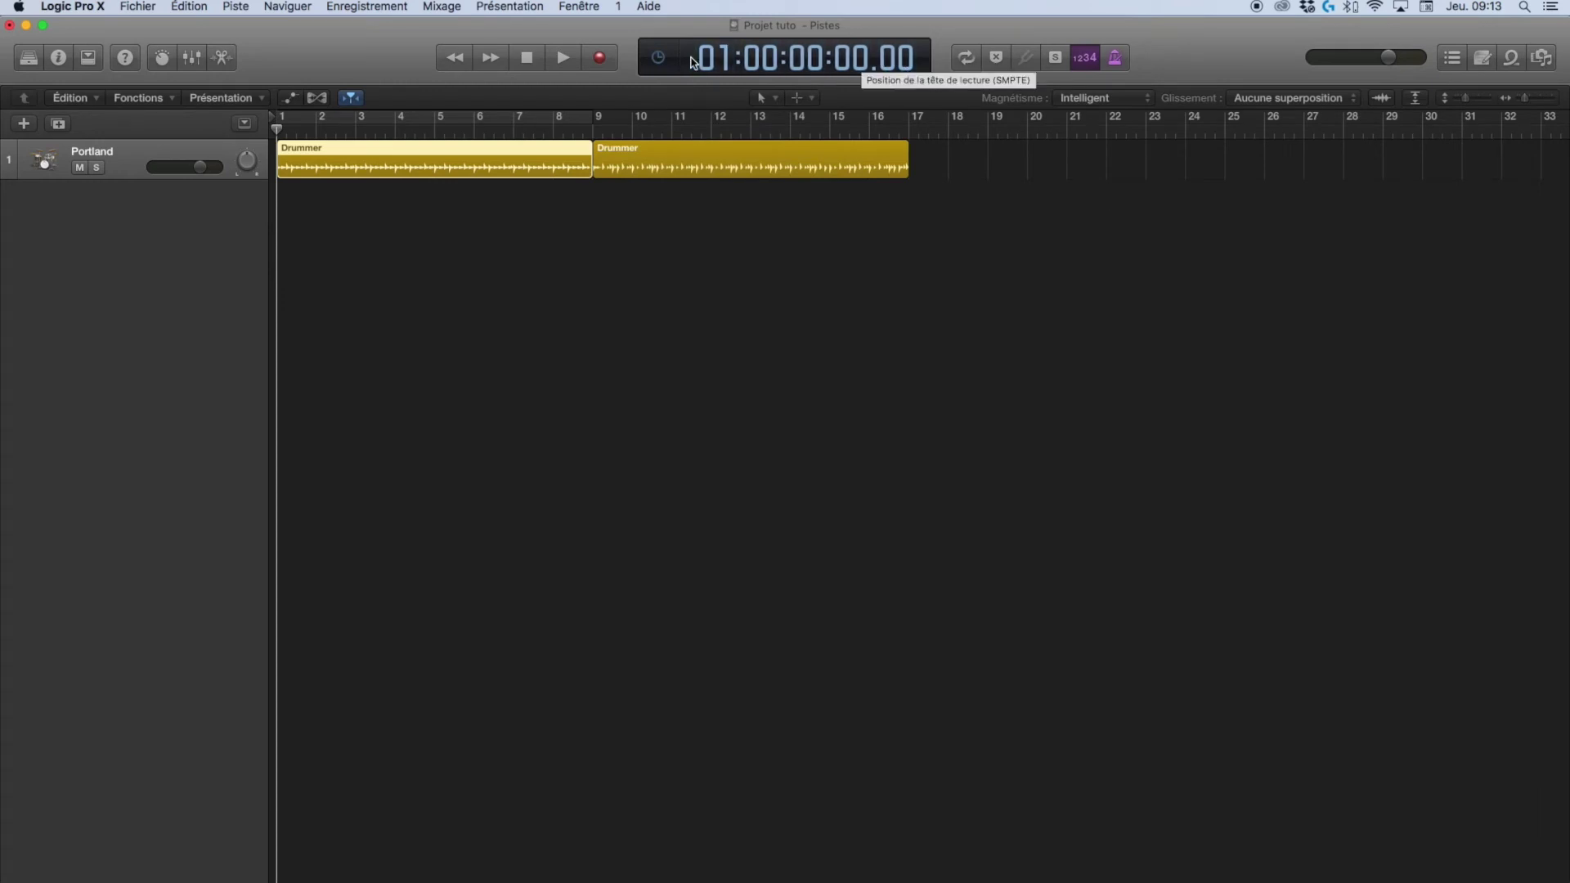
left_click(658, 57)
mouse_move(713, 10)
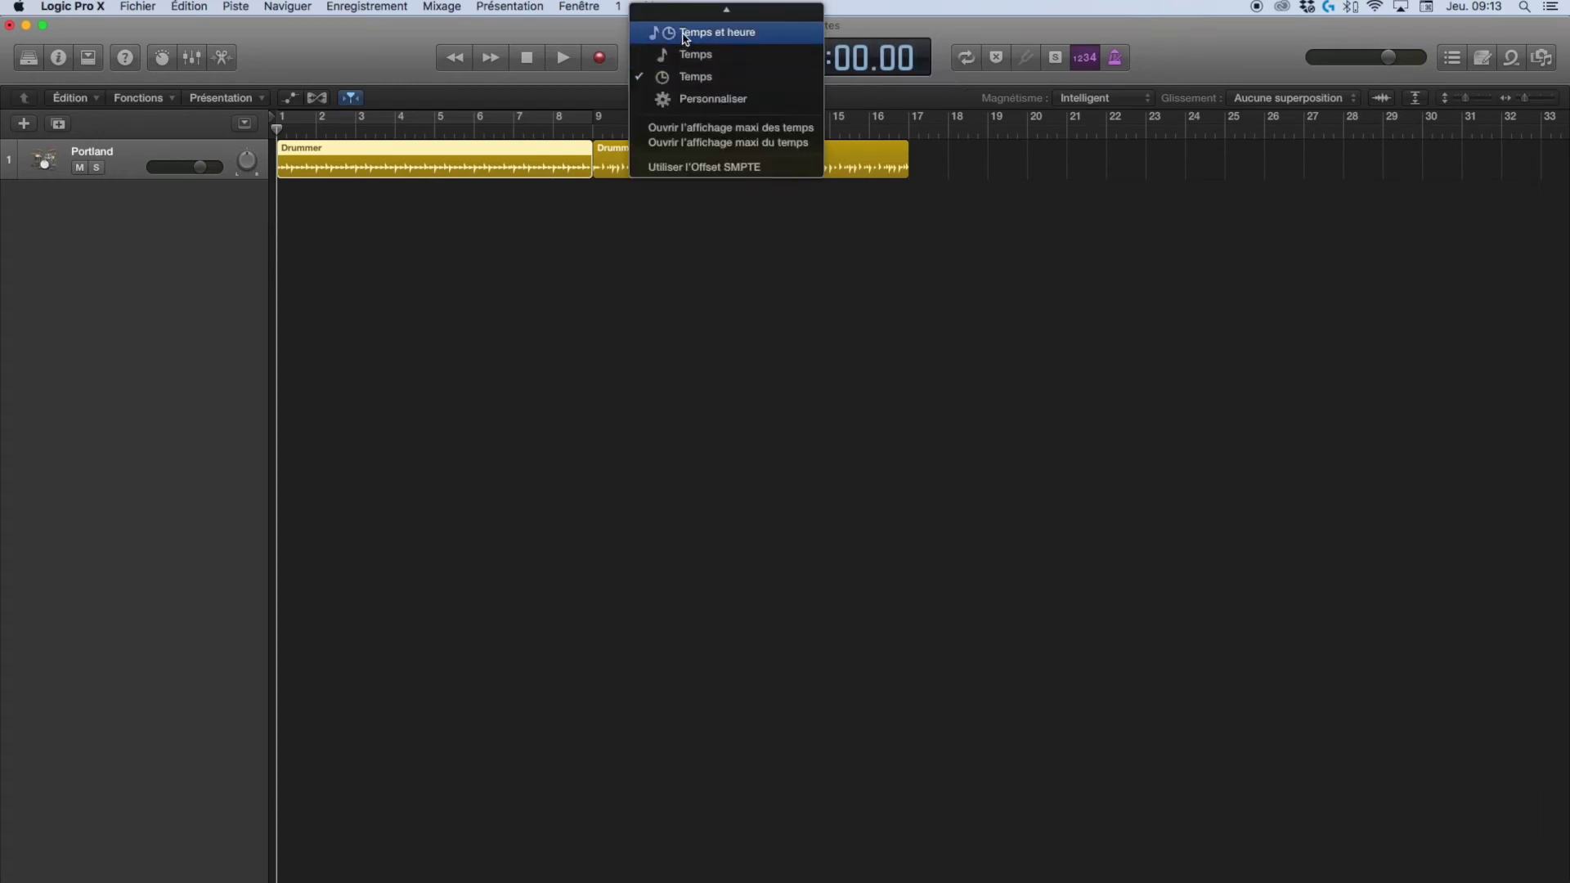
left_click(712, 16)
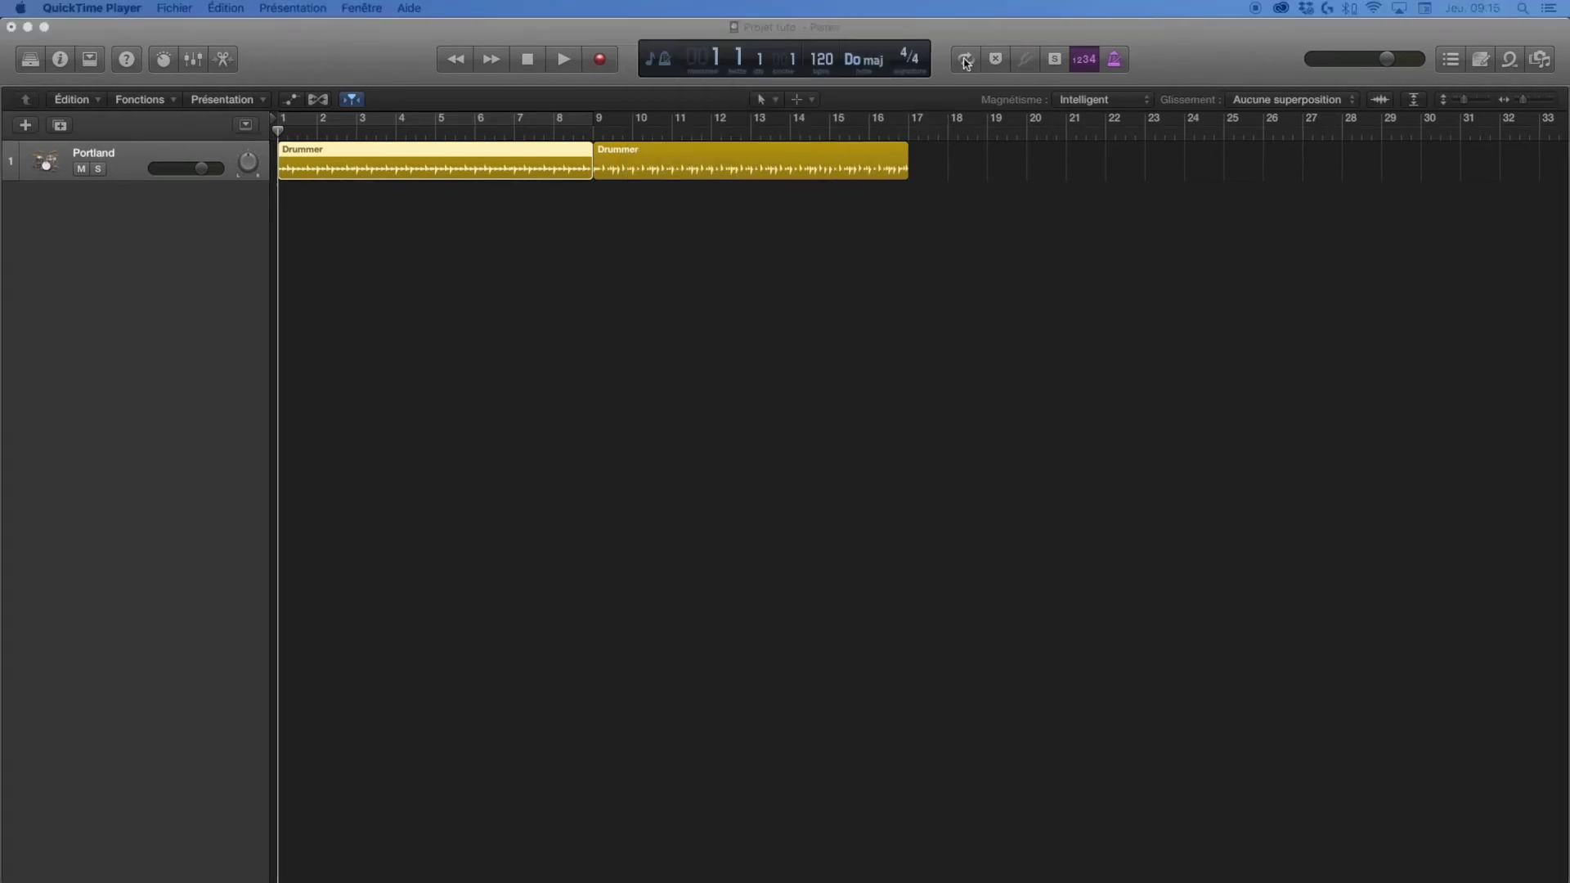
- Enable Cycle with a range from about bar 7 to bar 11 and start looped playback
left_click(965, 59)
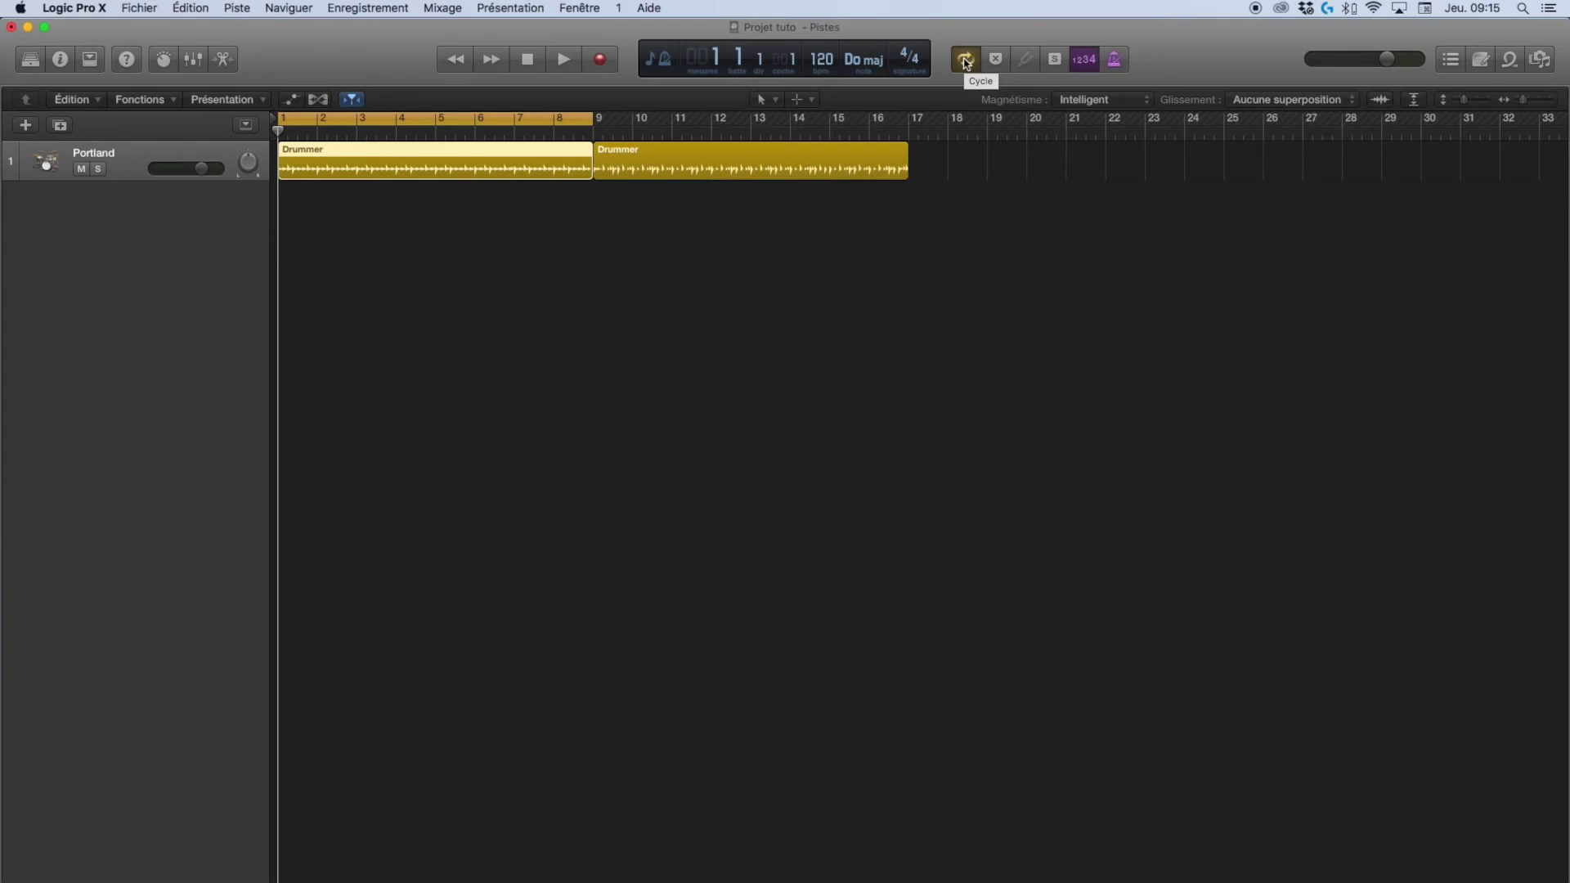
left_click_drag(512, 120, 660, 119)
left_click_drag(426, 119, 529, 122)
left_click_drag(741, 122, 672, 124)
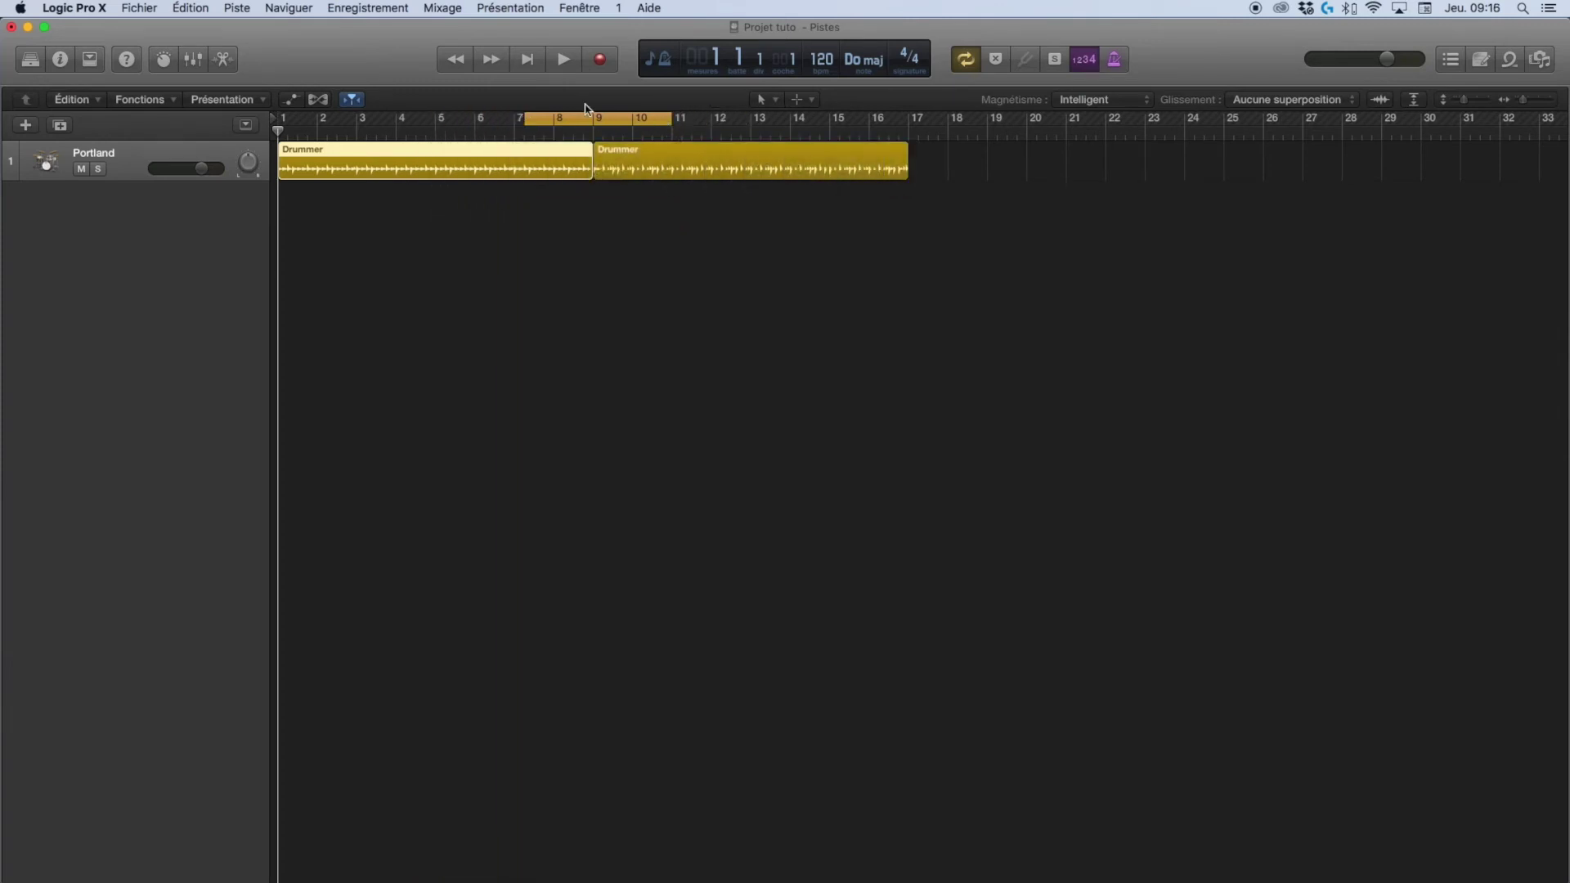
left_click(564, 59)
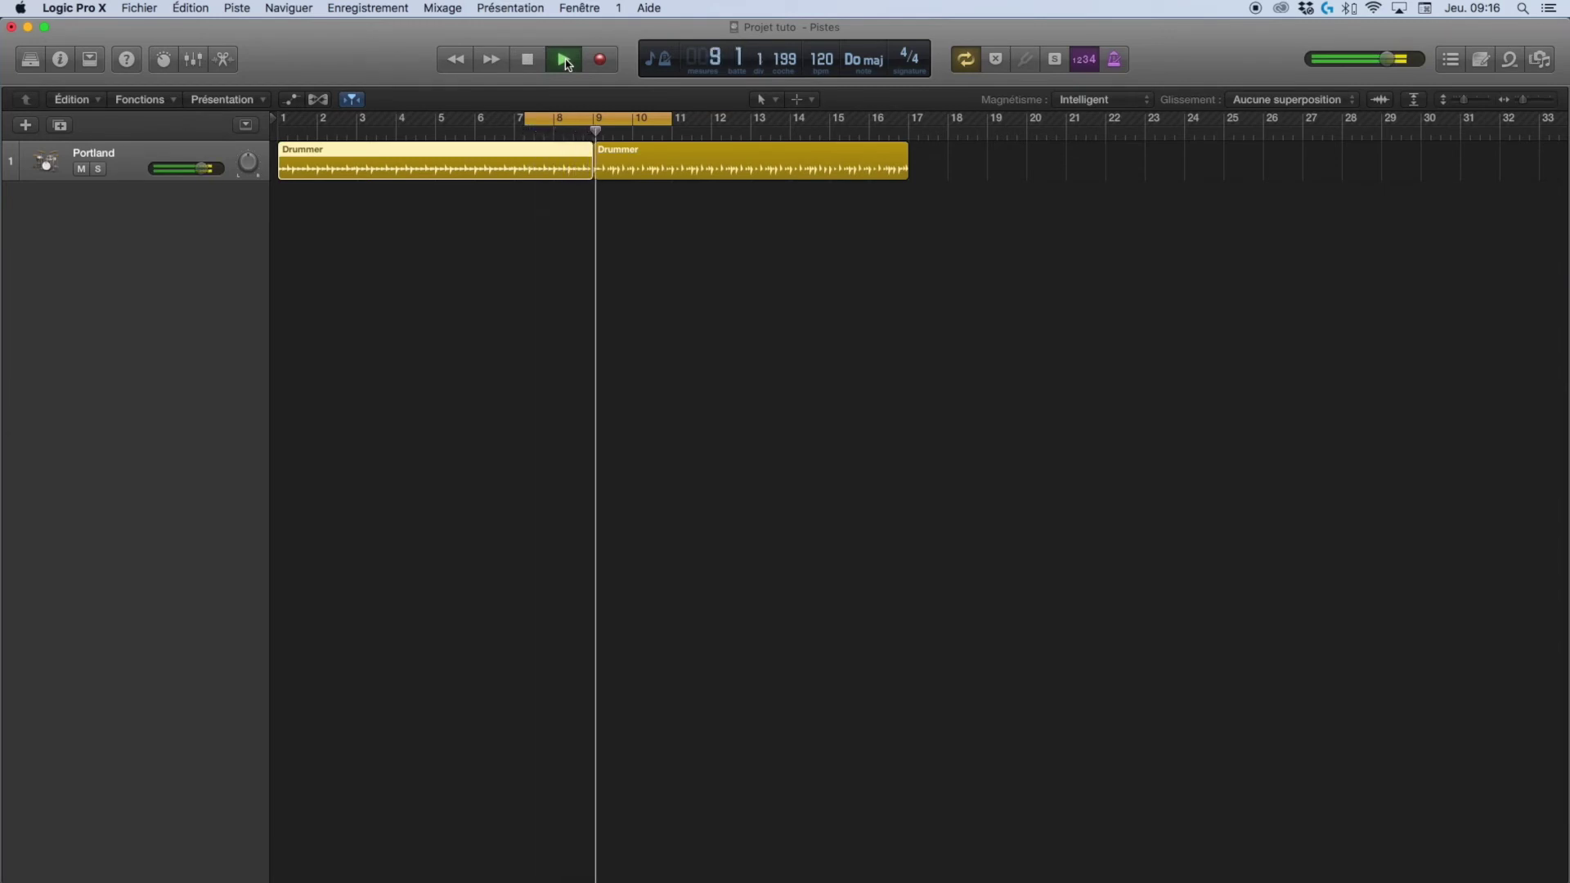
- Stop the looped playback, return the playhead to the project start and turn Cycle off
left_click(530, 63)
left_click(529, 63)
left_click(966, 59)
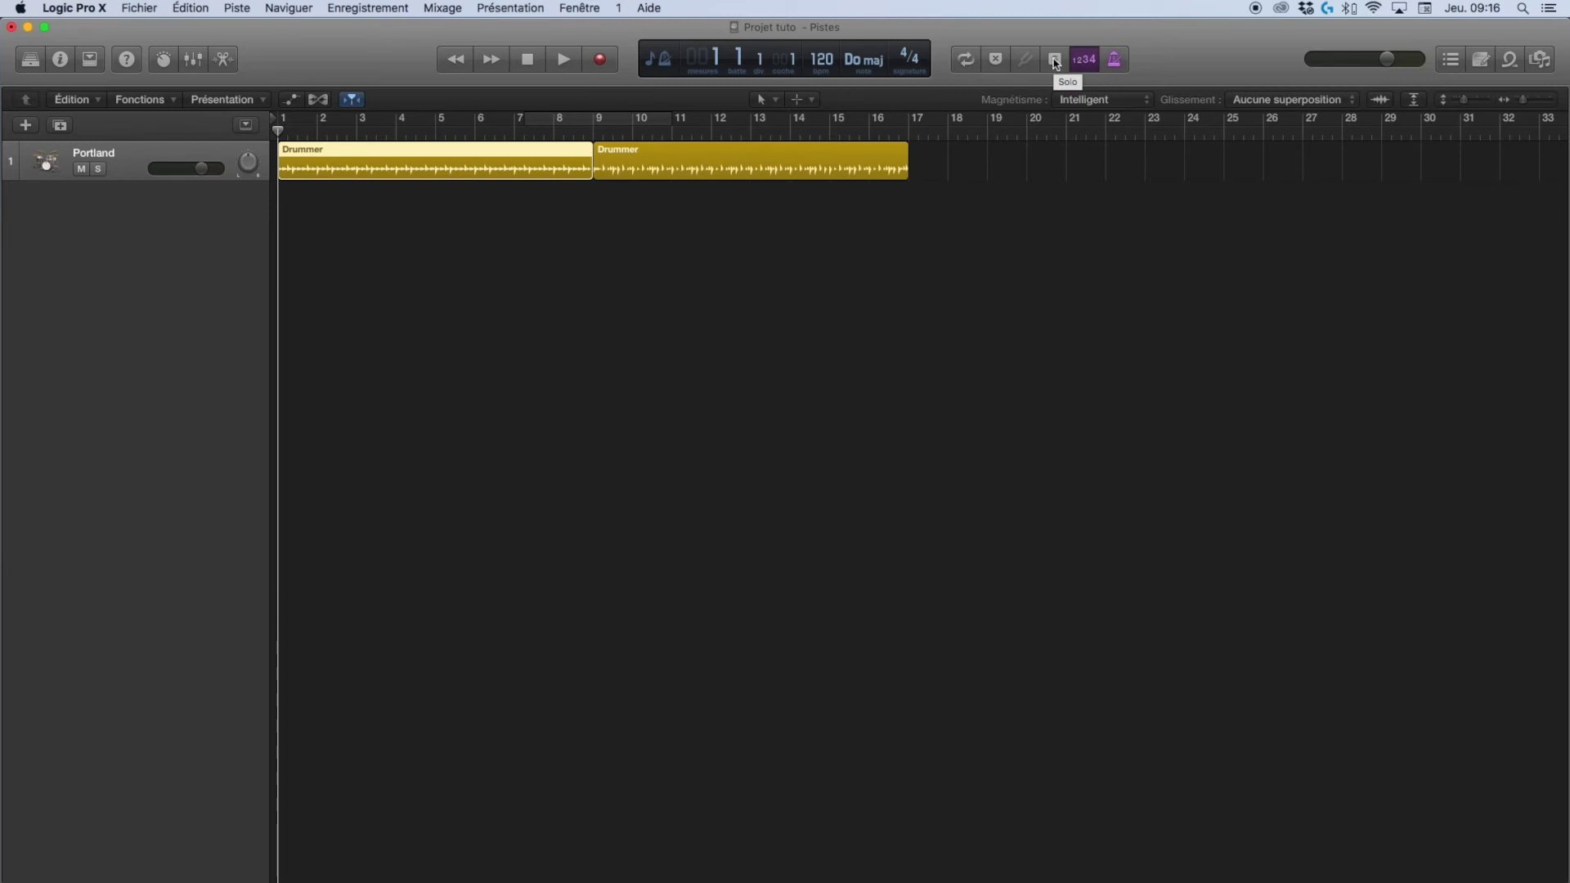
- Enable Solo mode and switch the soloed region between the first and second Drummer regions, ending on the second
left_click(1054, 60)
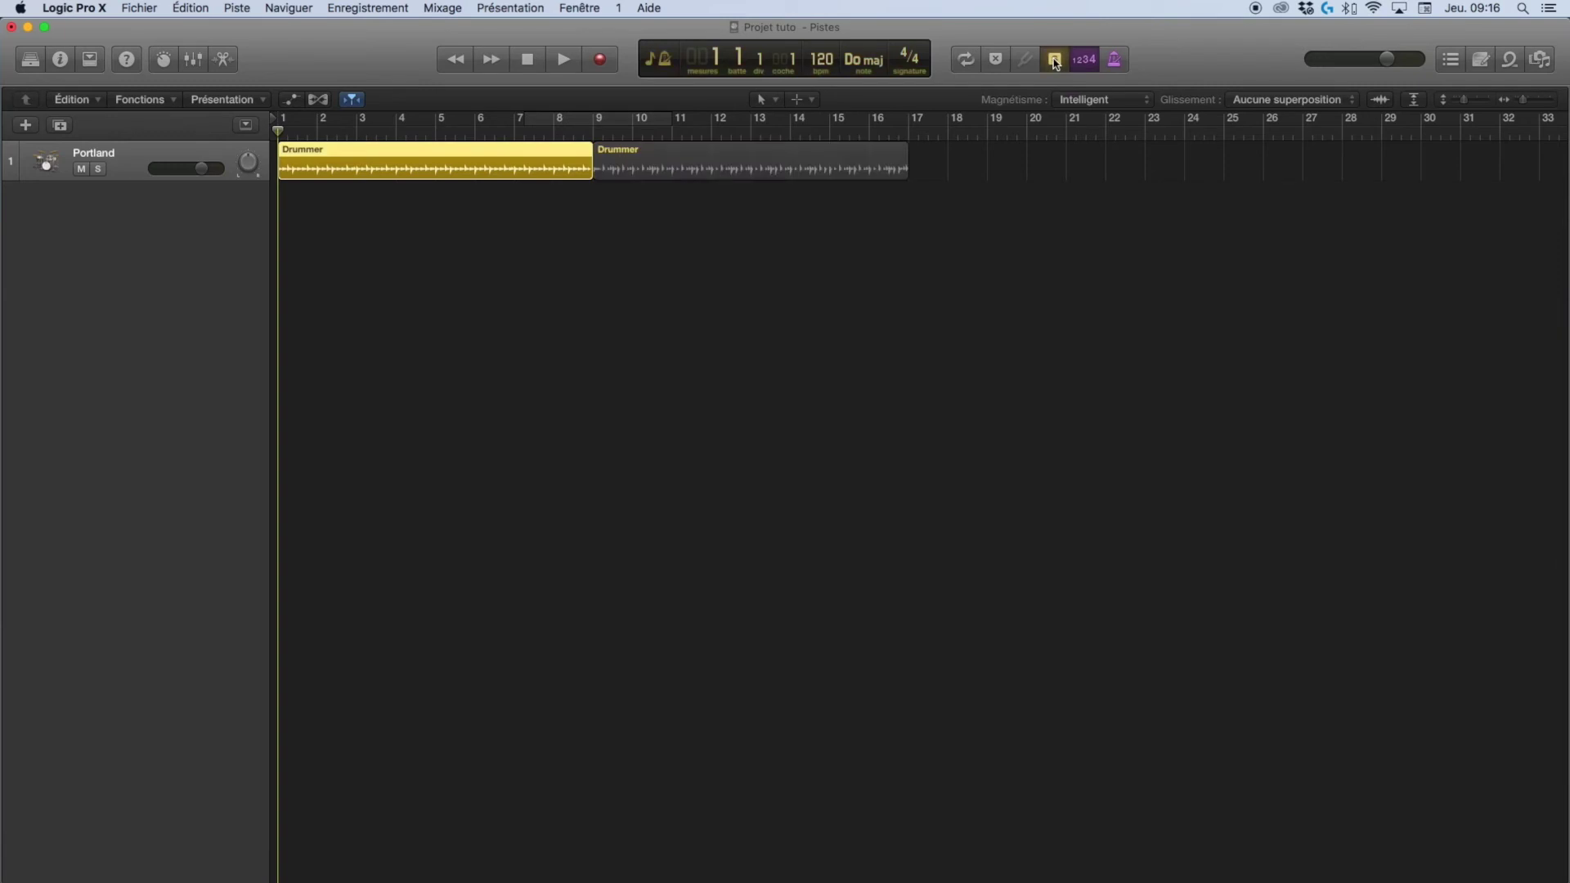
left_click(648, 170)
left_click(547, 168)
left_click(643, 168)
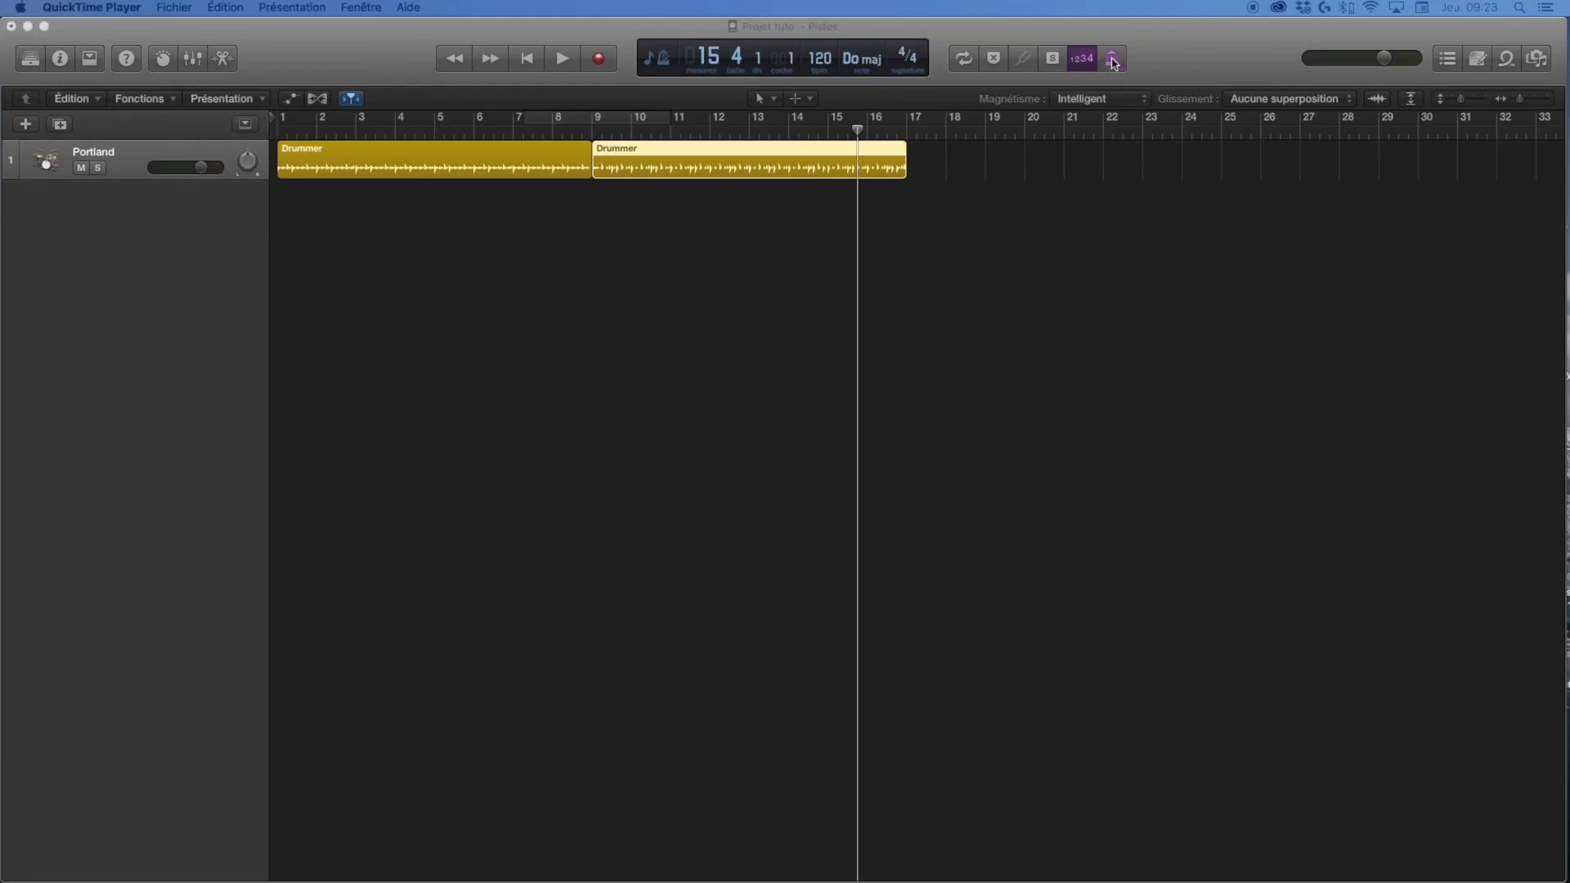
- Review the metronome options for simple mode, click while recording and click during playback
right_click(1112, 61)
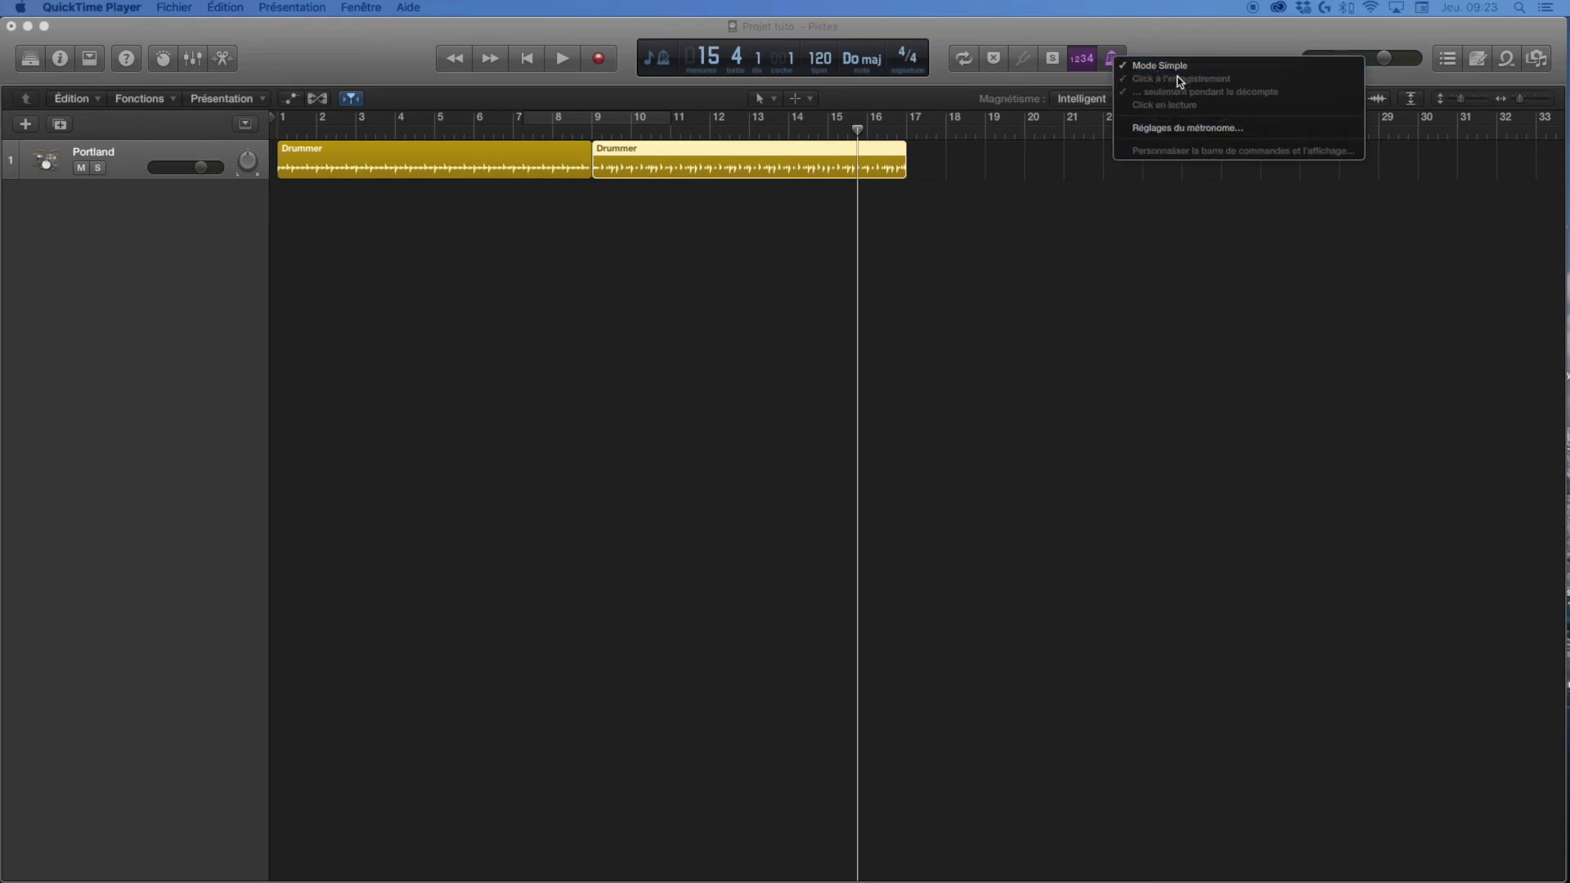
left_click(1177, 34)
left_click(1117, 62)
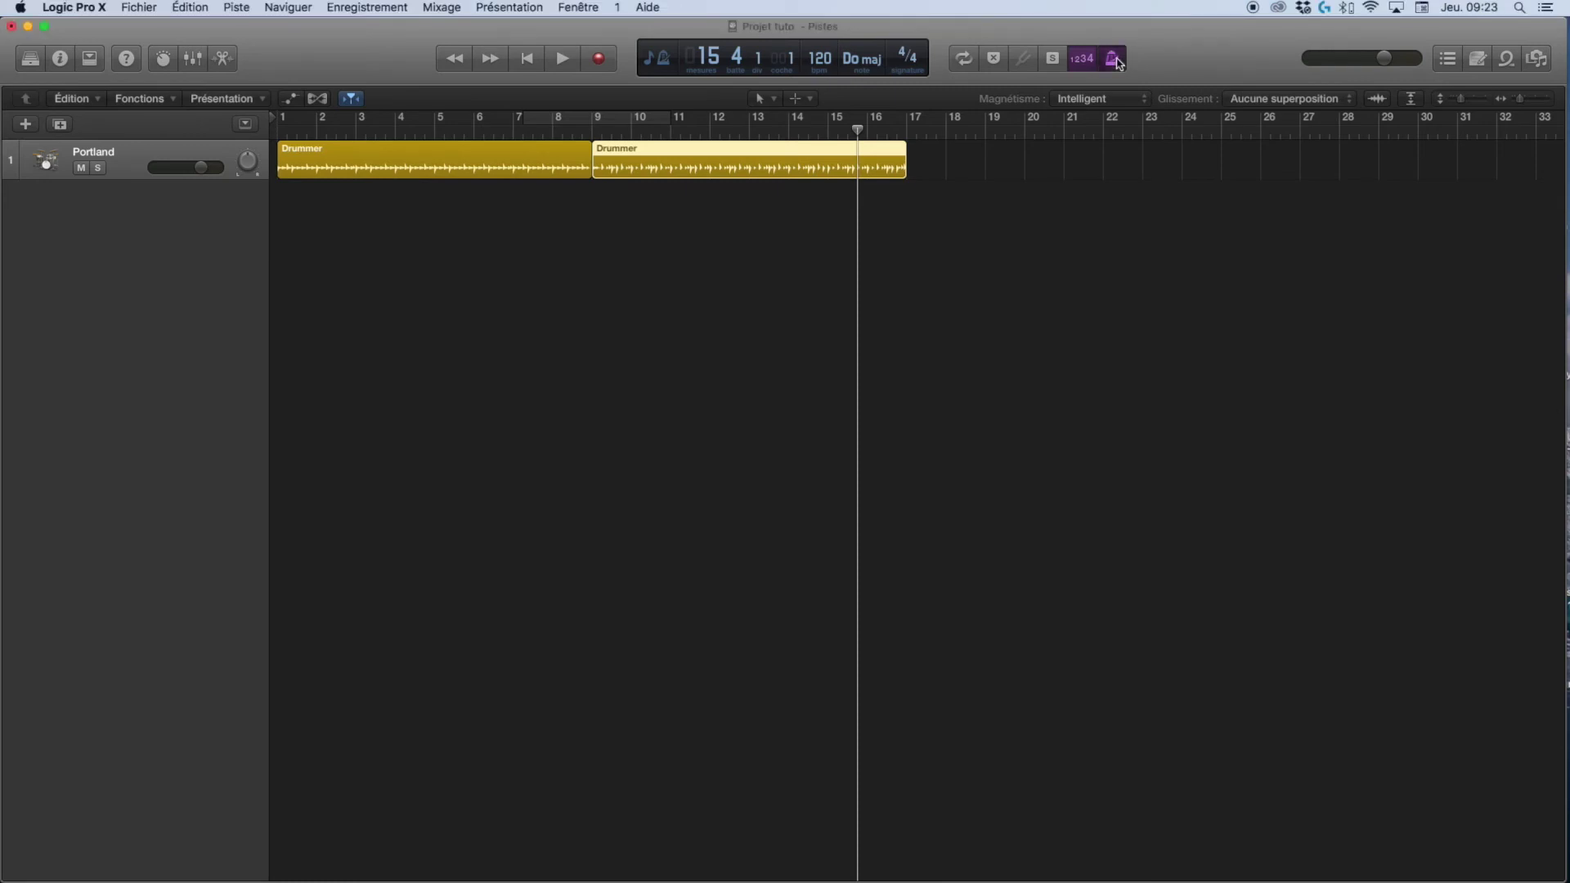
right_click(1118, 62)
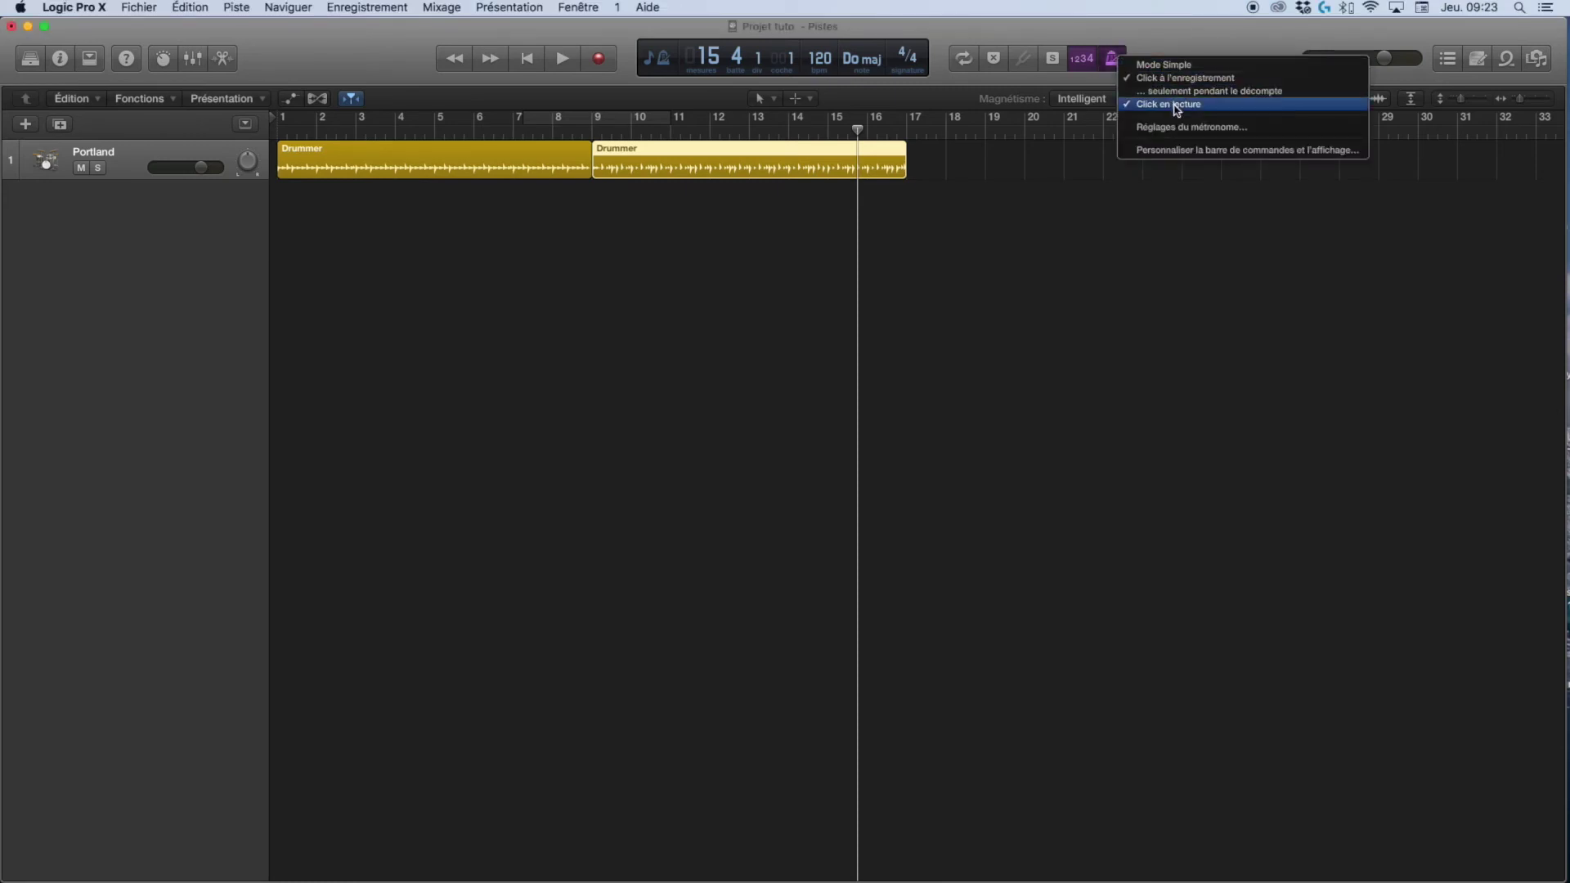
left_click(1177, 36)
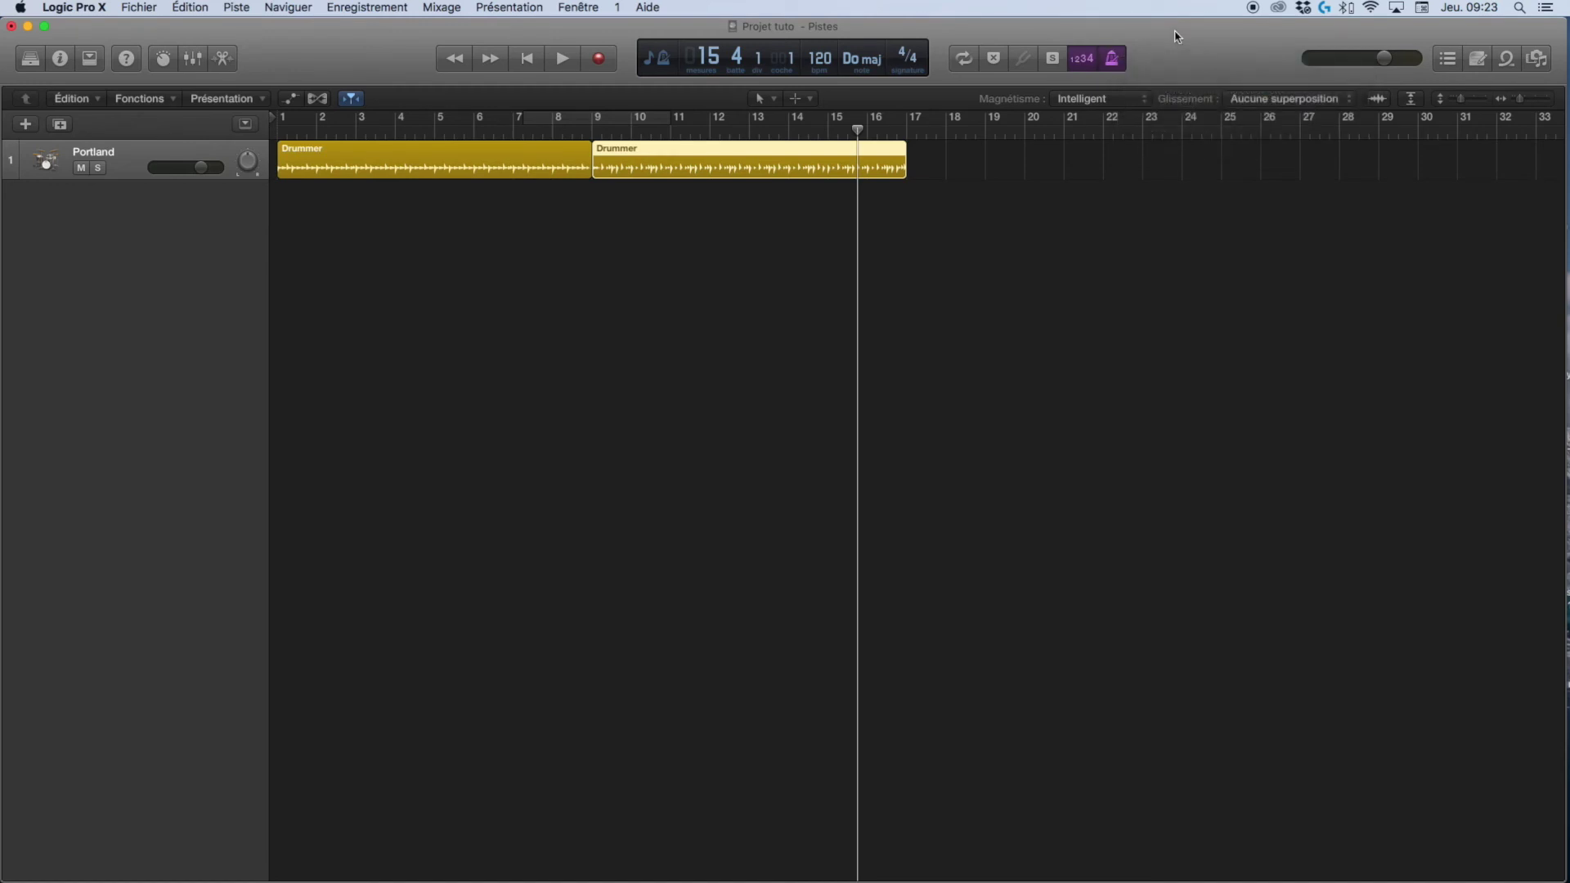
- Lower the master volume slightly, and select the first and second Drummer regions in turn in the Event list
mouse_move(1383, 59)
left_mouse_down()
mouse_move(1311, 63)
mouse_move(1398, 63)
mouse_move(1308, 64)
mouse_move(1363, 64)
left_mouse_up()
left_click(1449, 59)
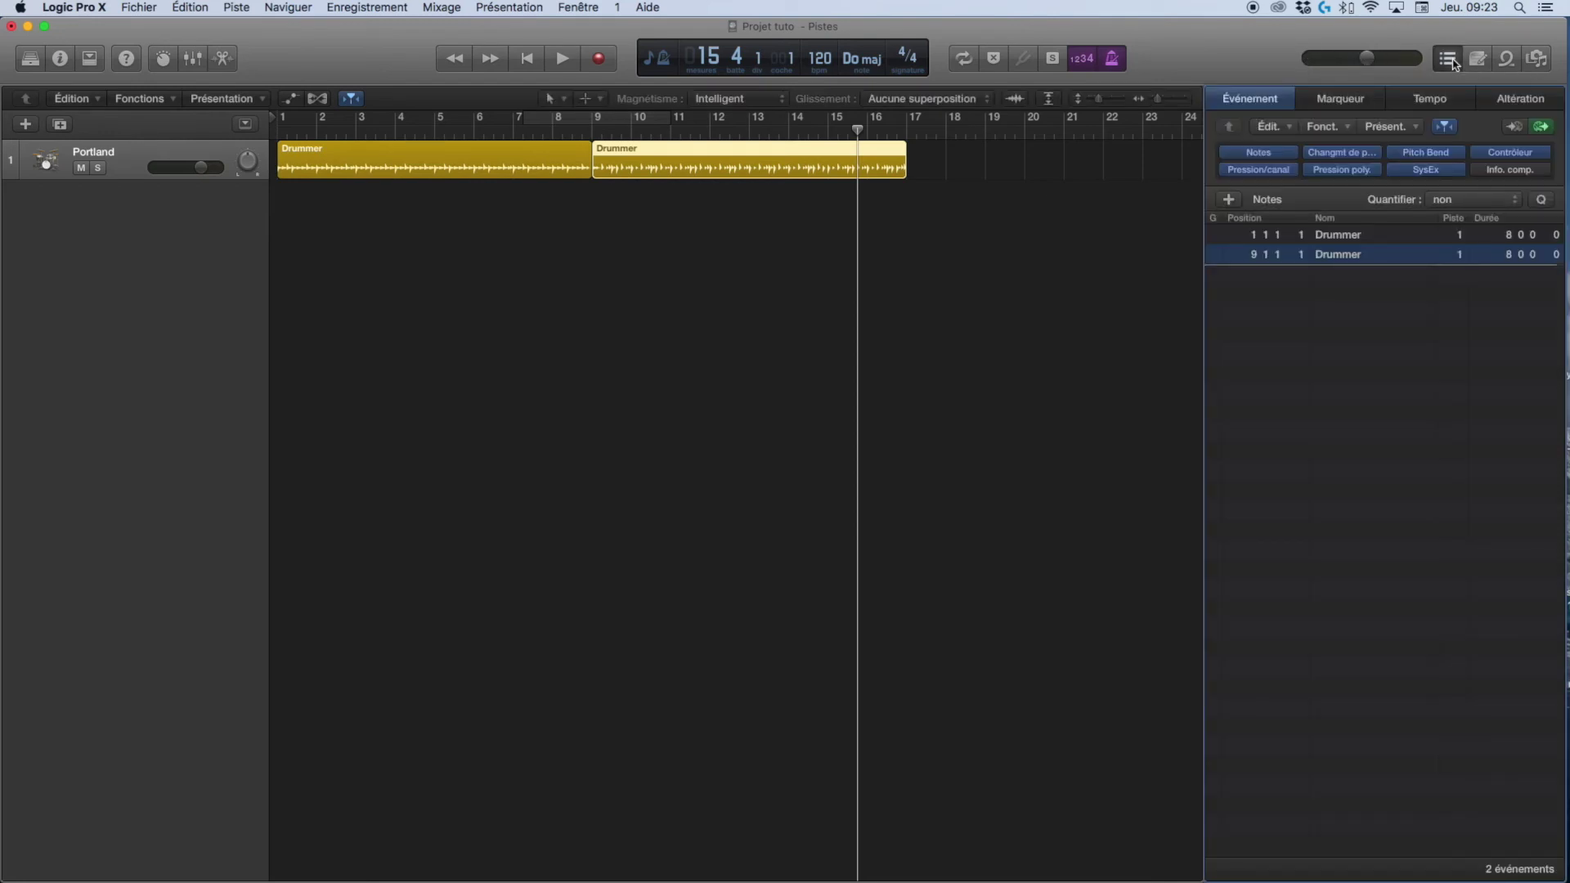
left_click(1349, 234)
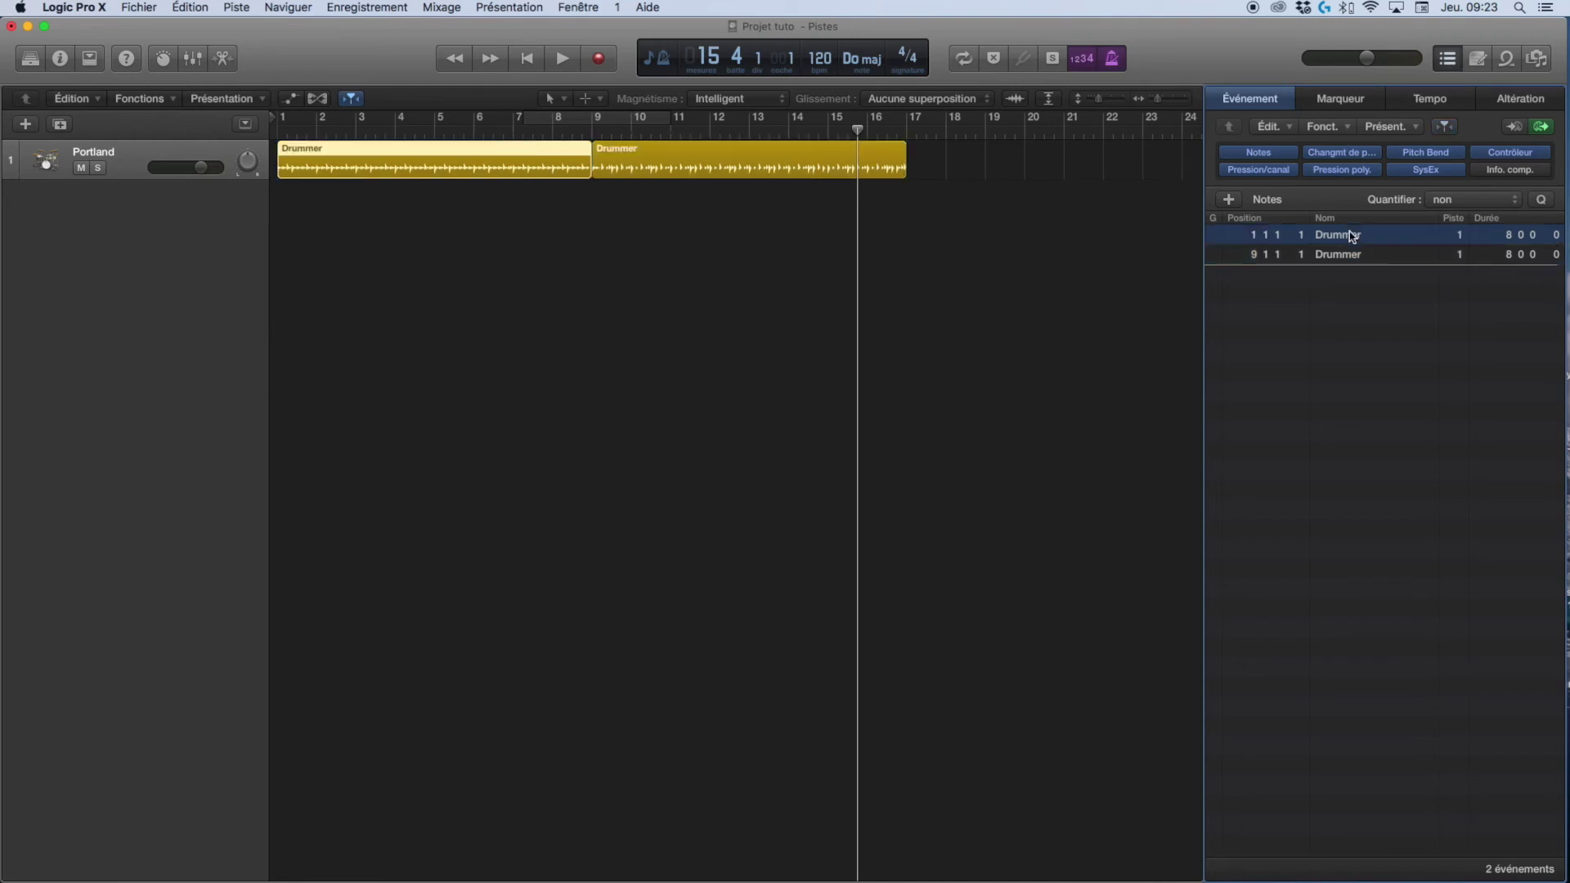
left_click(1340, 254)
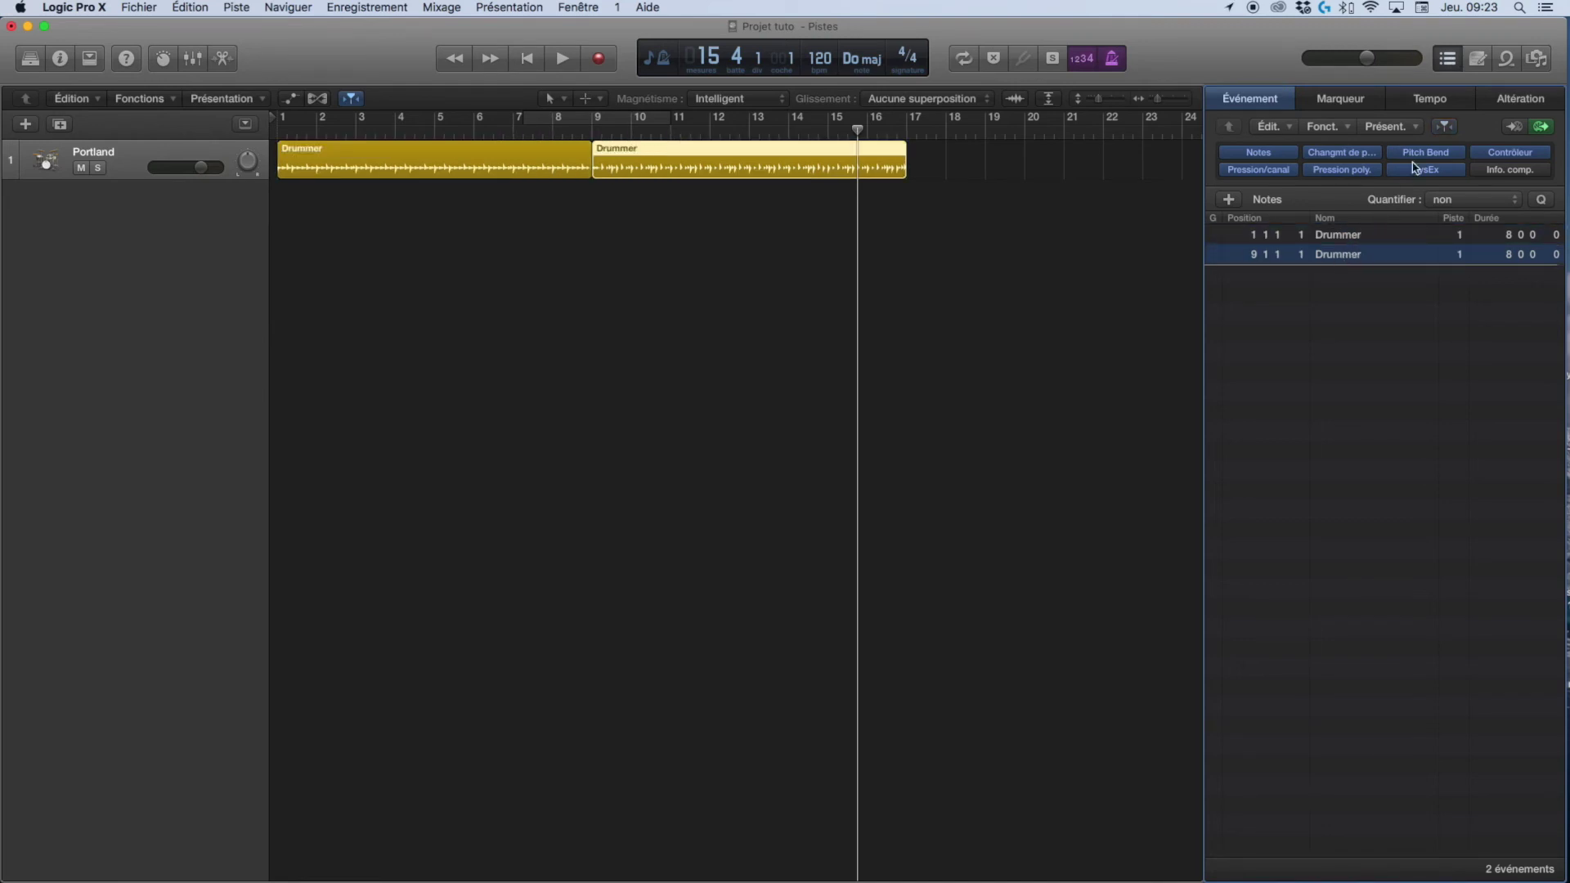
- Show the project notepad, and browse the full list of available loops in the Loop Browser
left_click(1477, 59)
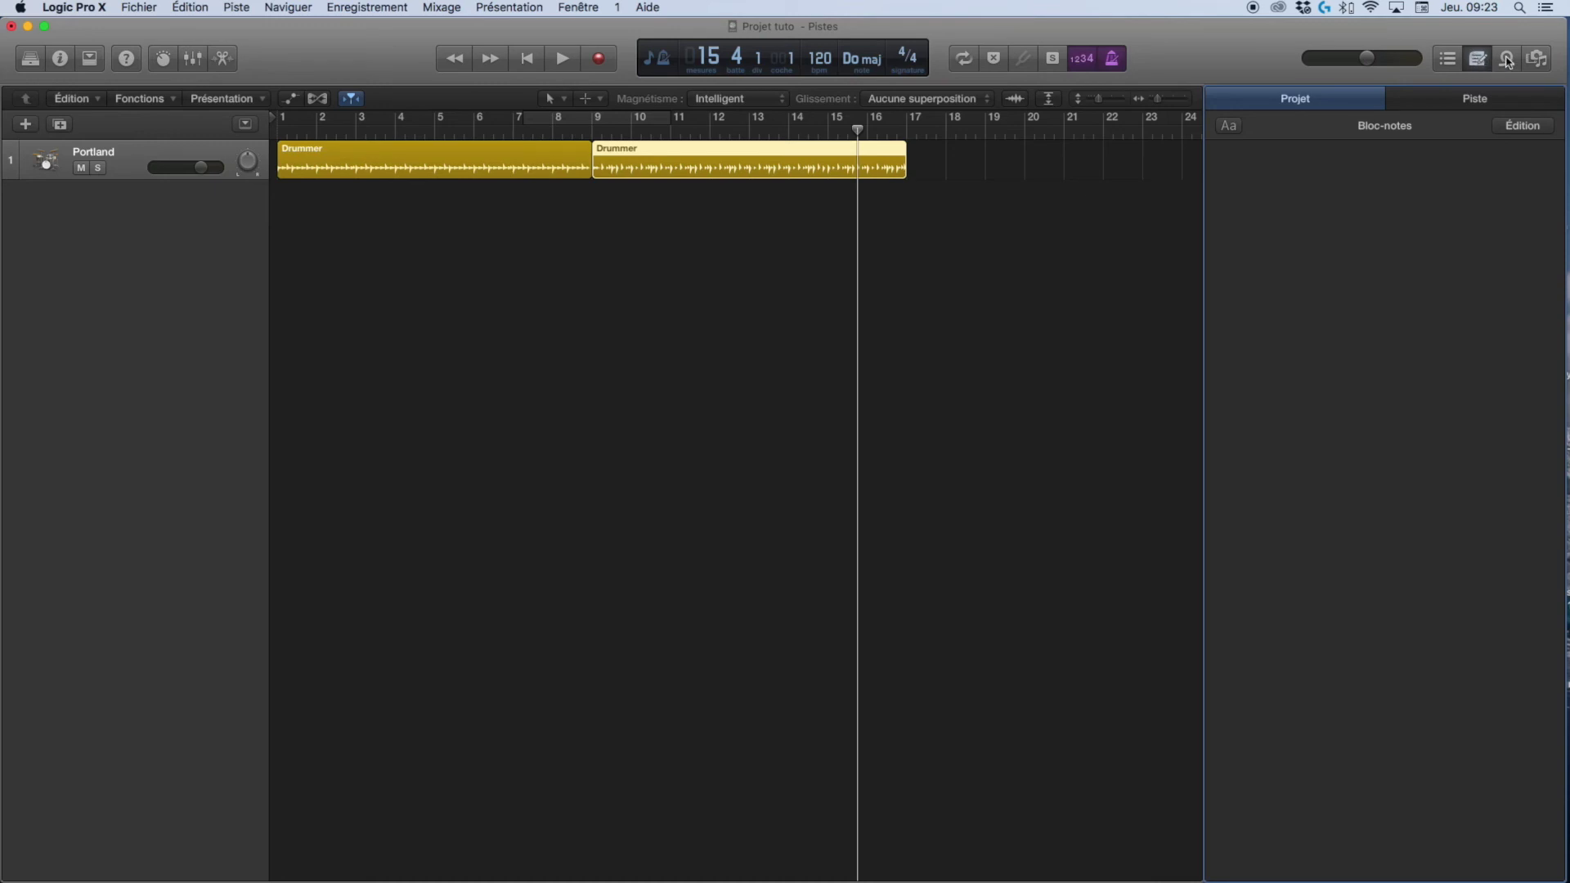
left_click(1507, 60)
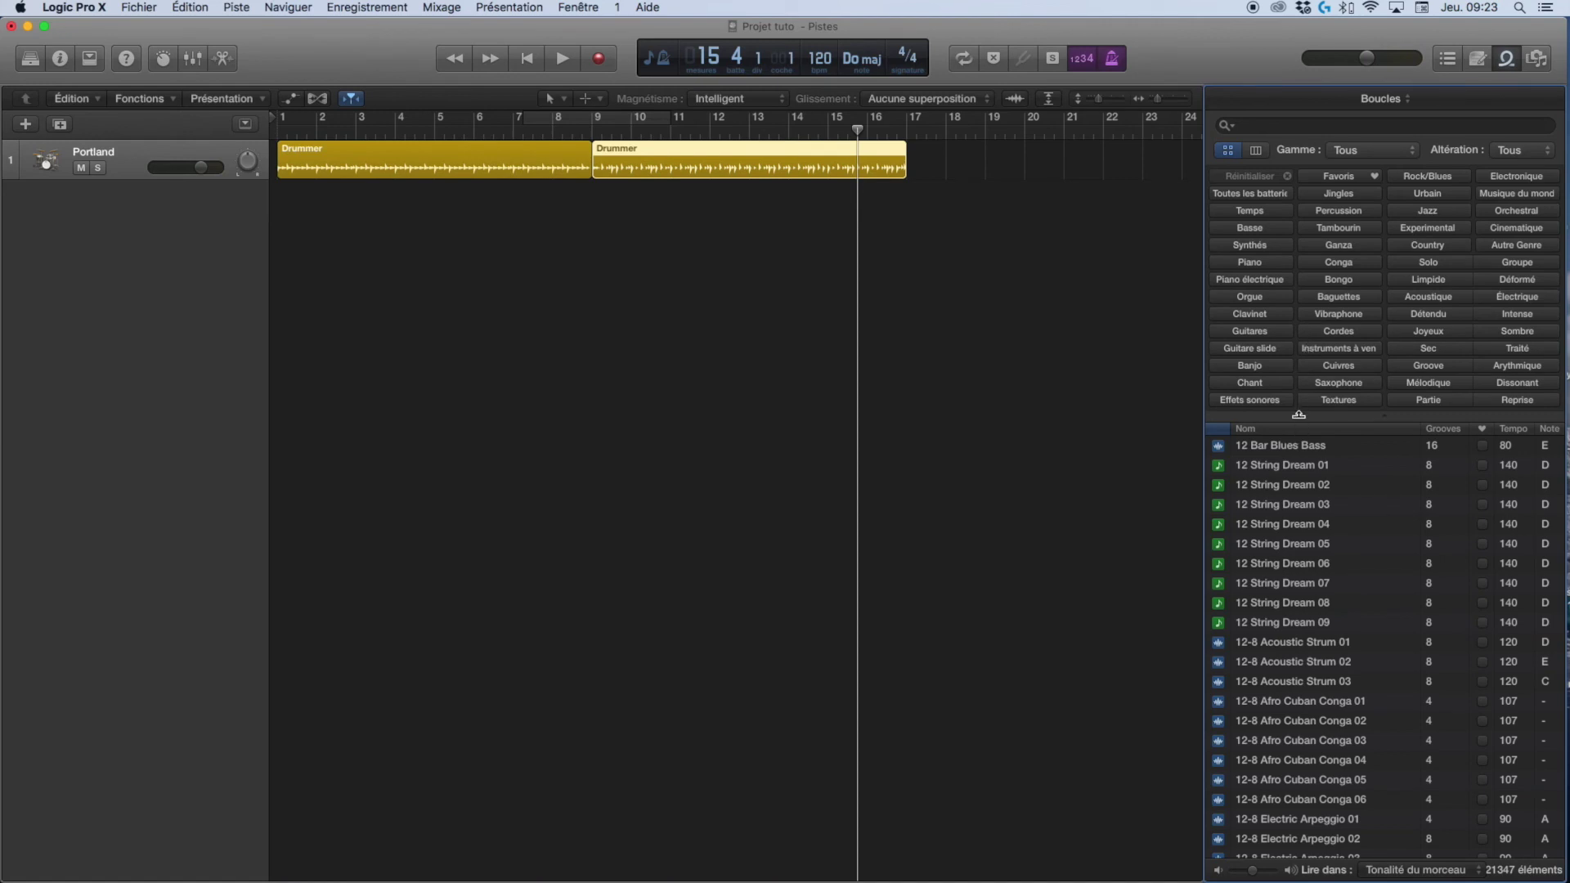
scroll(1316, 560, "down", 10)
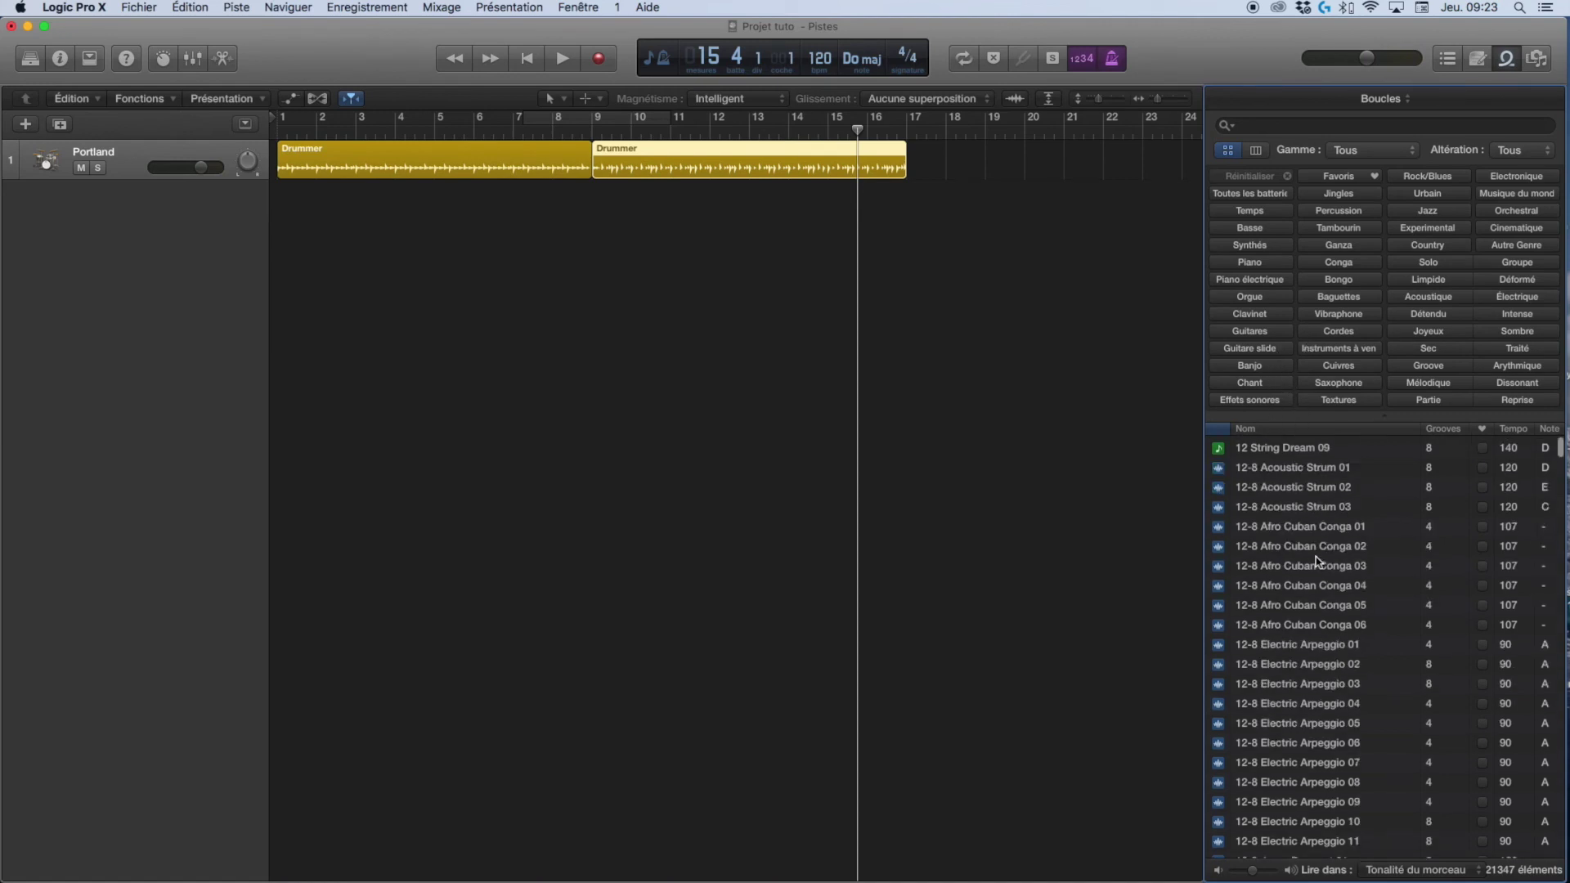
scroll(1316, 560, "down", 20)
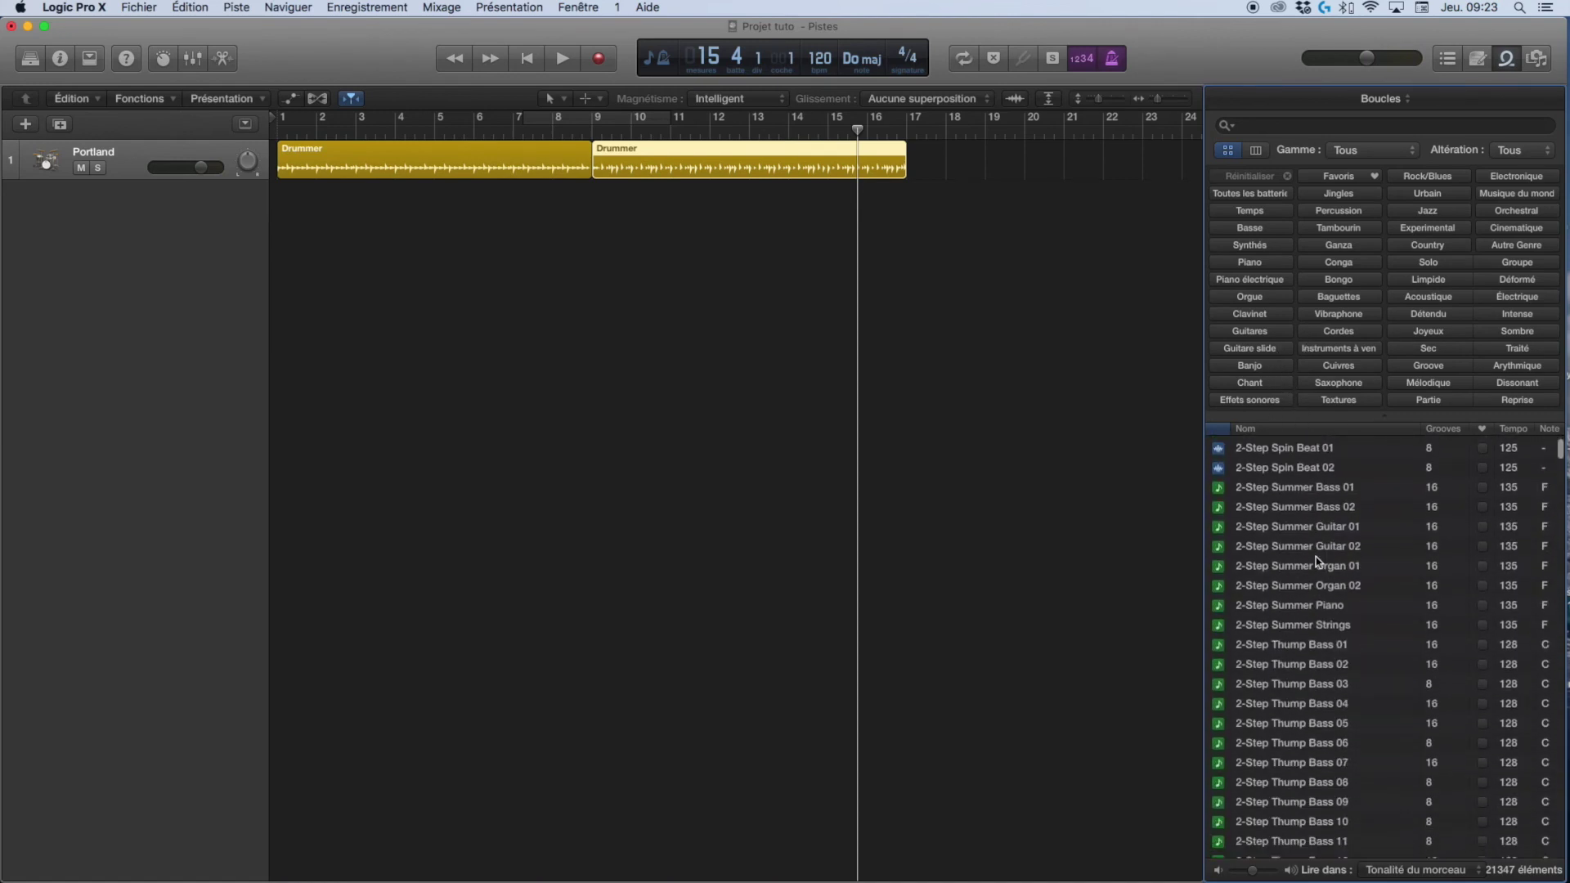
scroll(1318, 562, "down", 2)
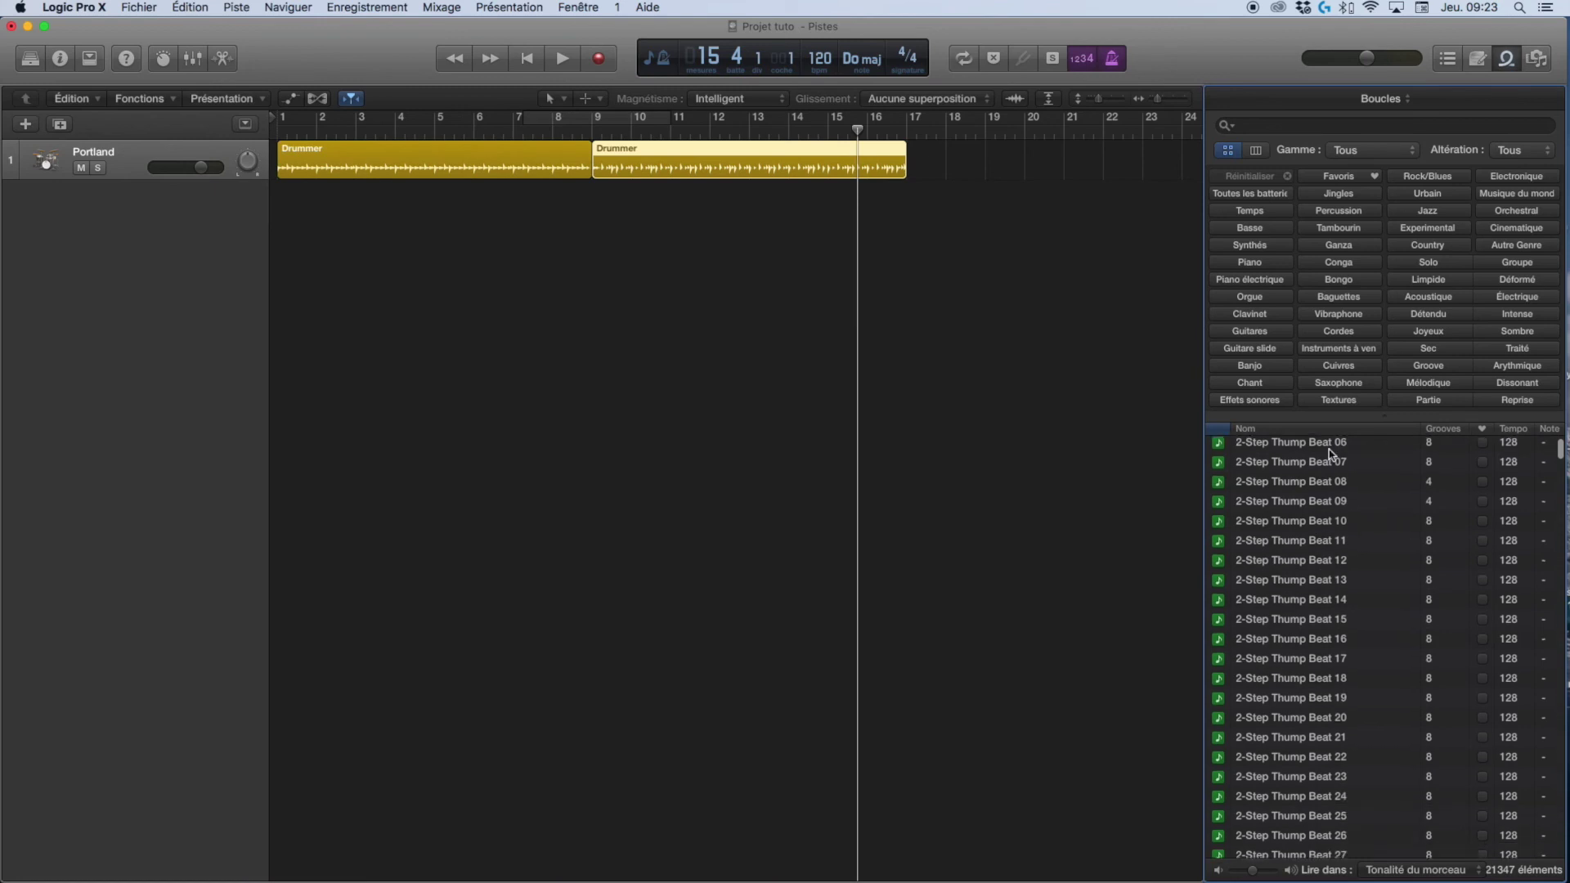
- Filter the loops by Cordes and by Toutes les batteries in turn, look through the drum loops and close the Loop Browser
left_click(1352, 331)
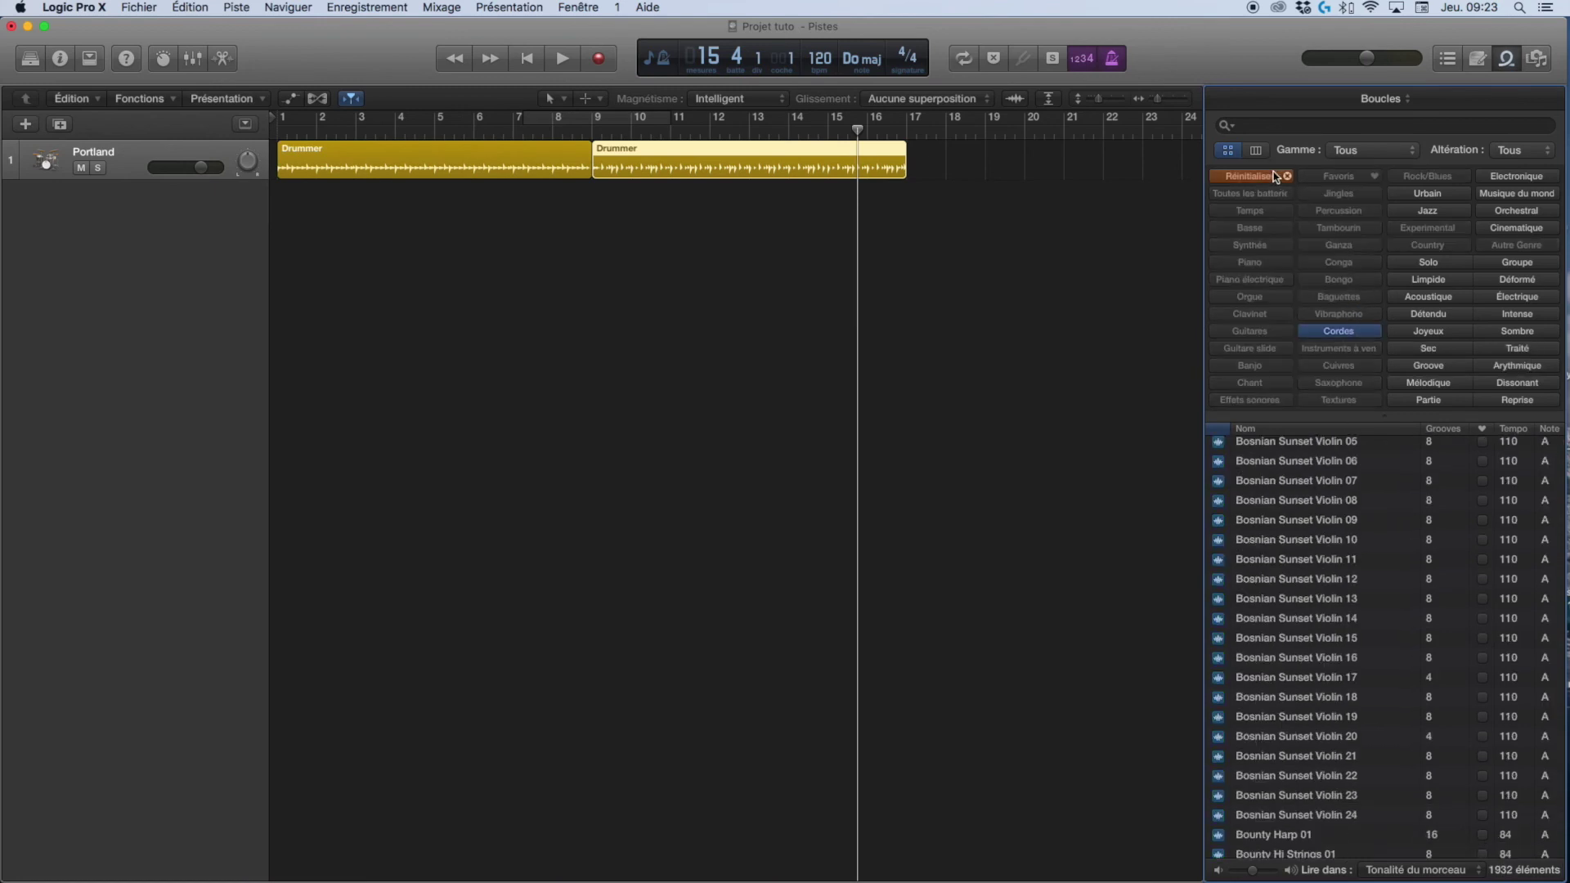
left_click(1342, 334)
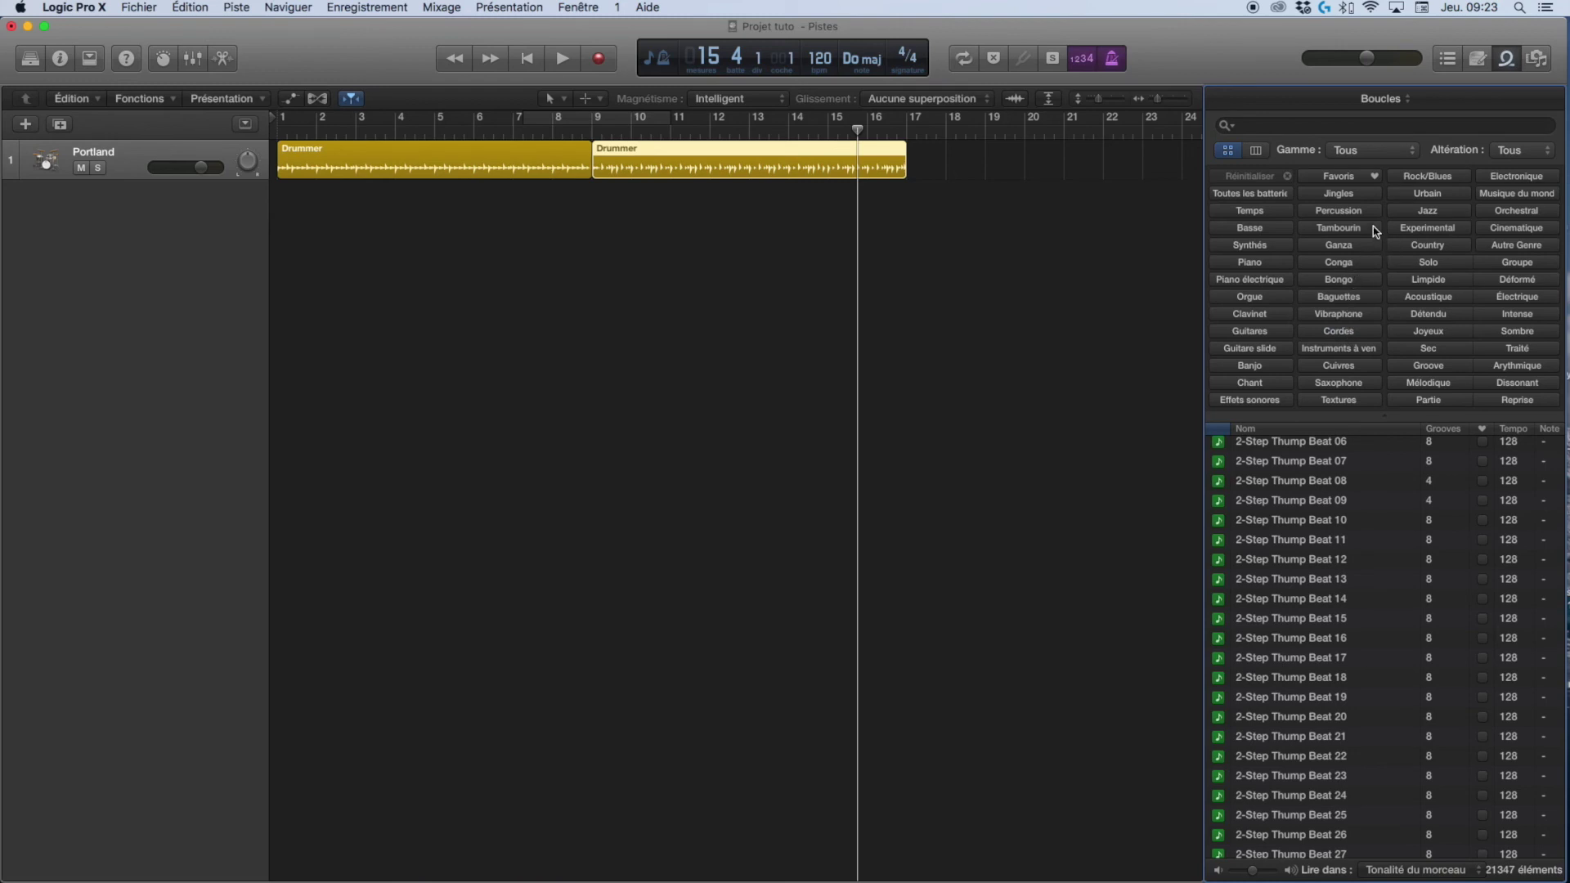
left_click(1274, 195)
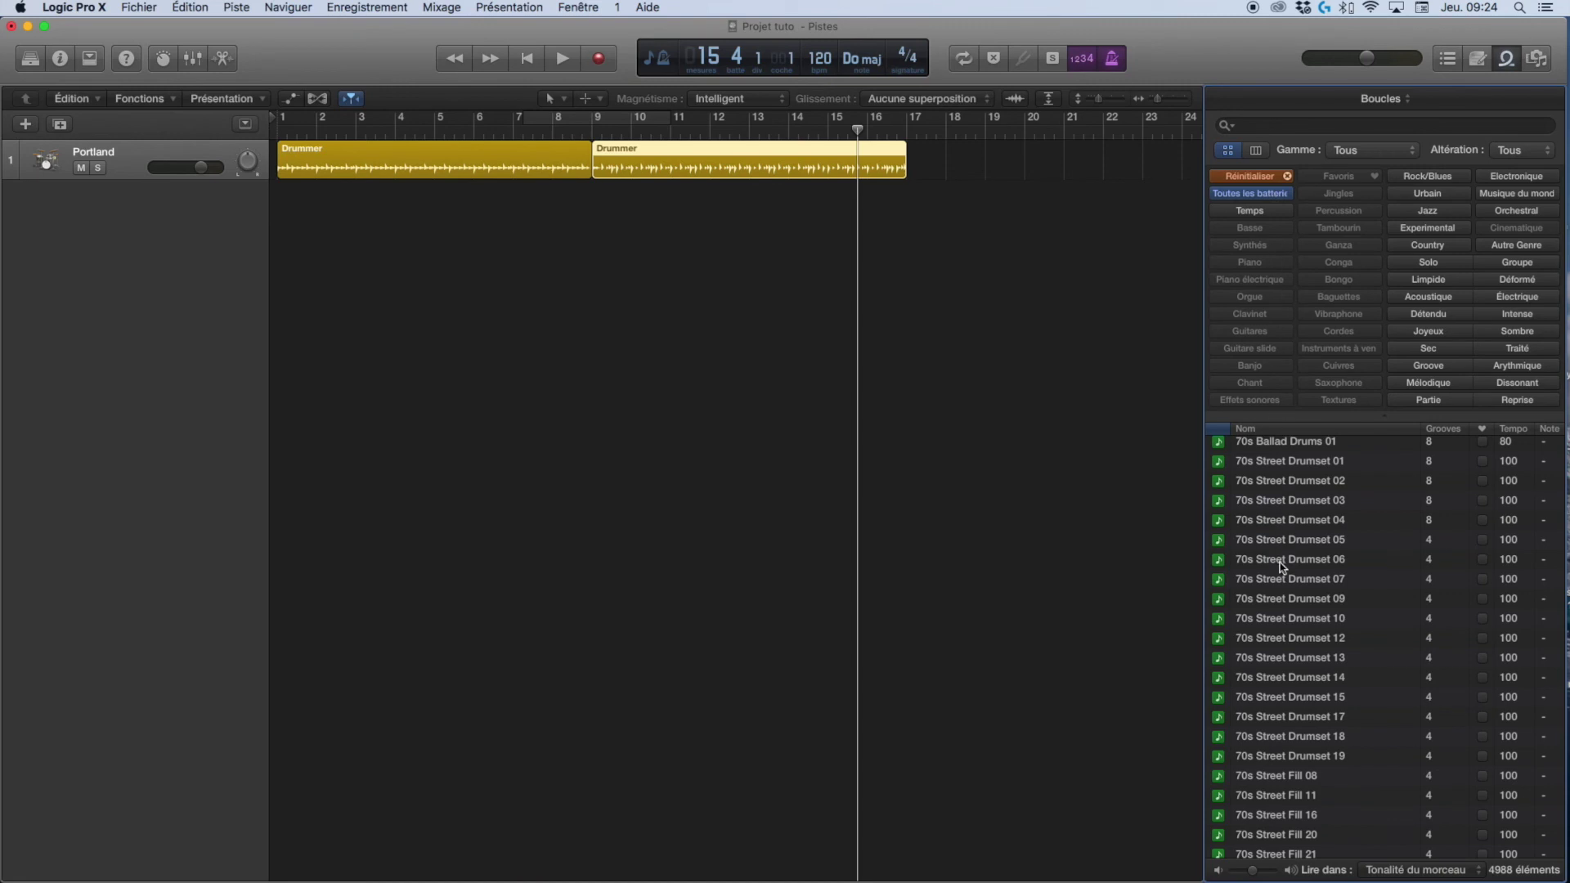
scroll(1281, 566, "down", 5)
scroll(1281, 566, "down", 12)
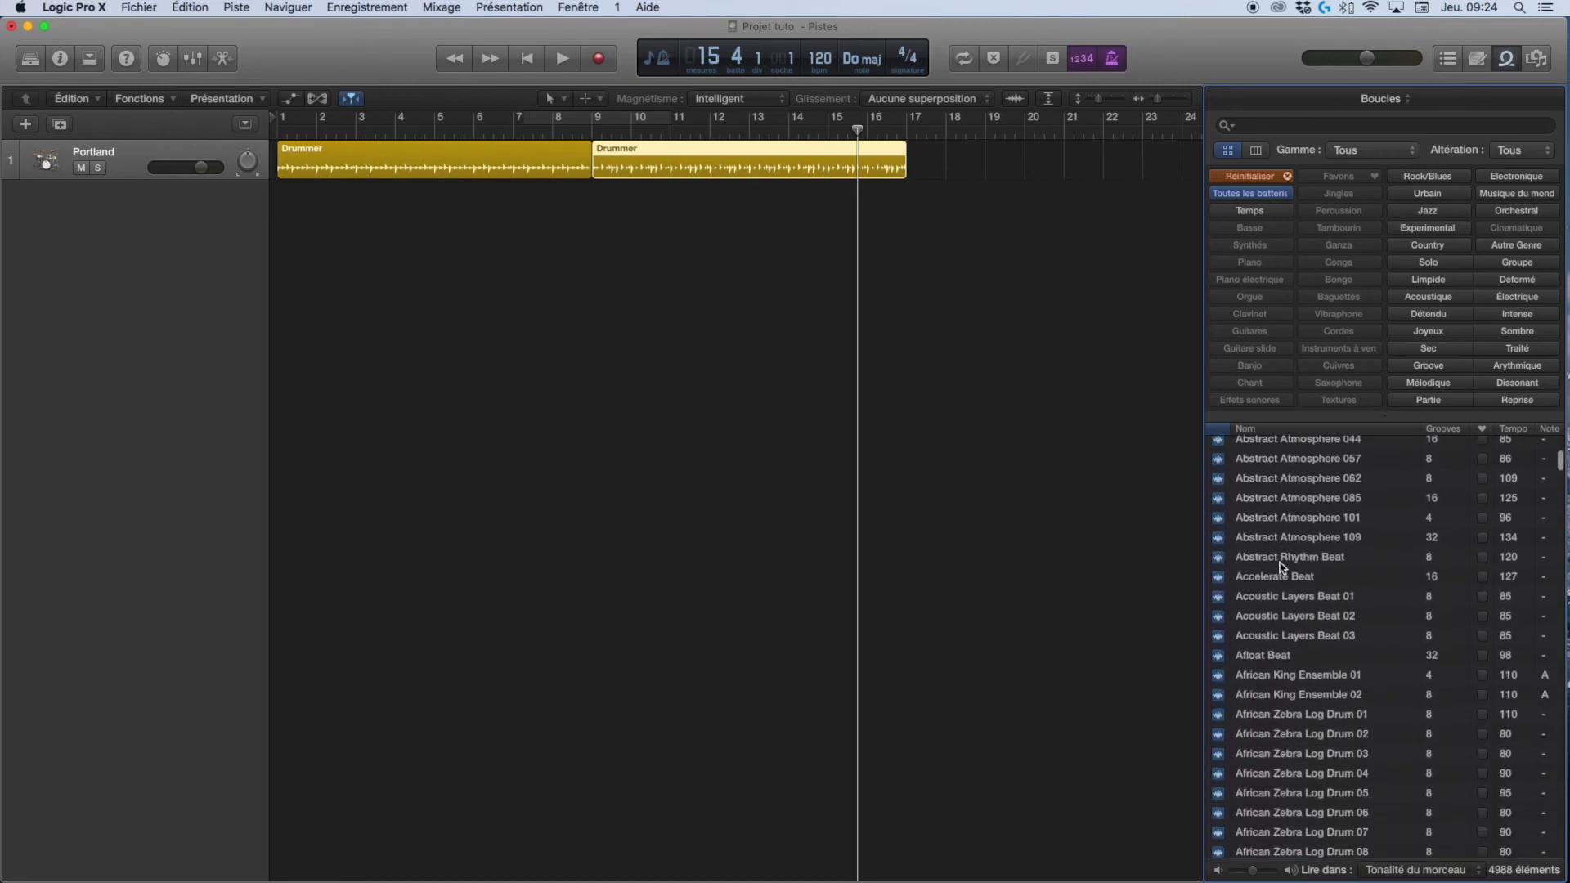
left_click(1508, 64)
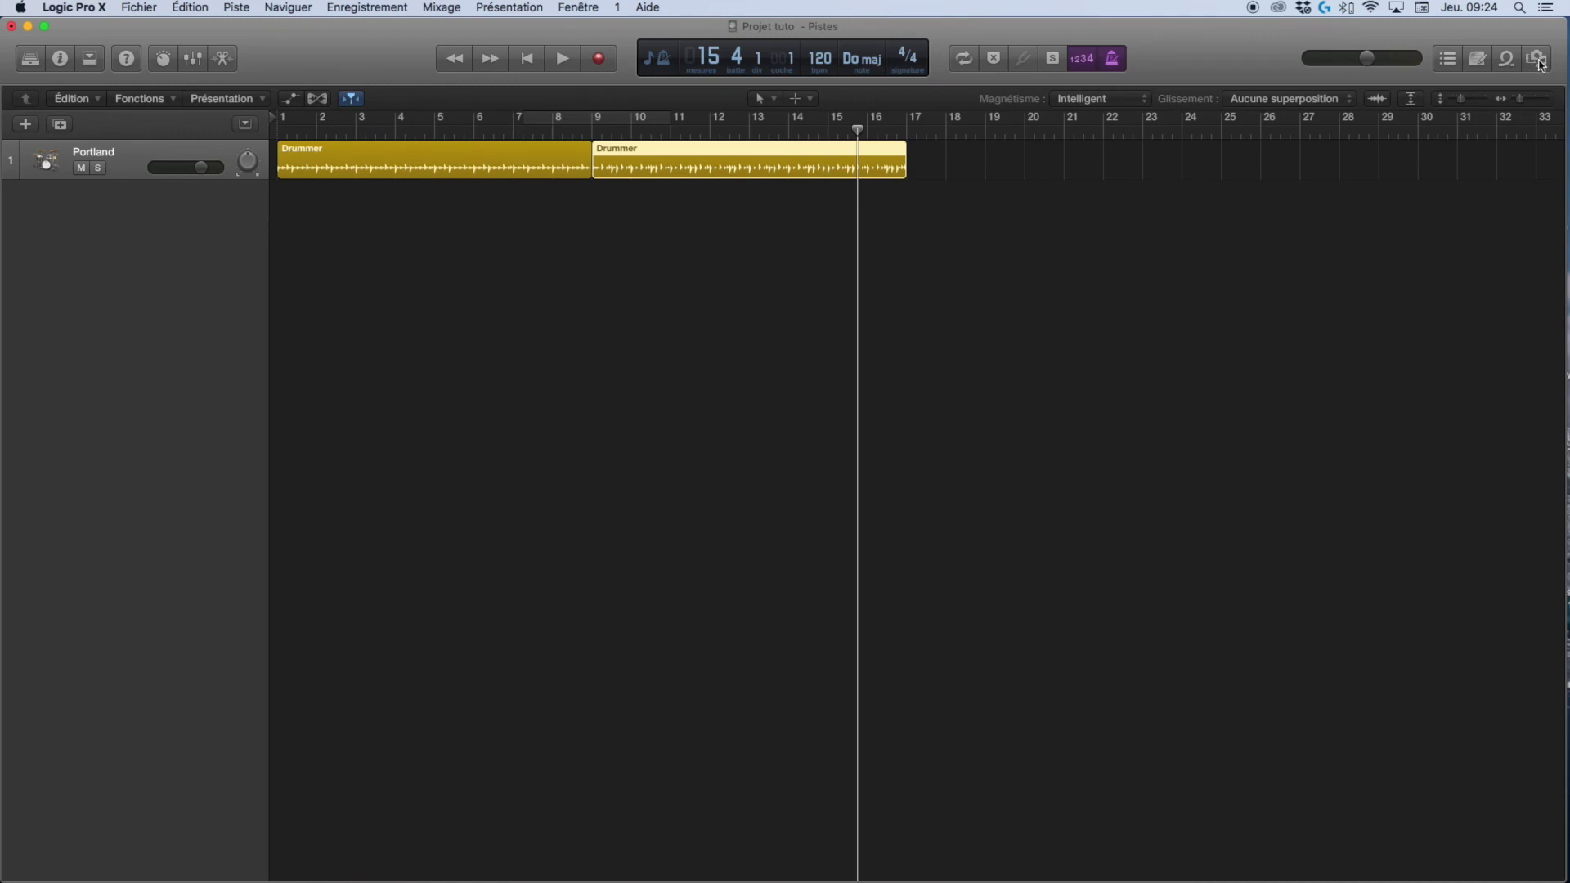
- Browse all files to the Logic folder, select the project bleu 2 without importing it, and hide the file browser
left_click(1538, 59)
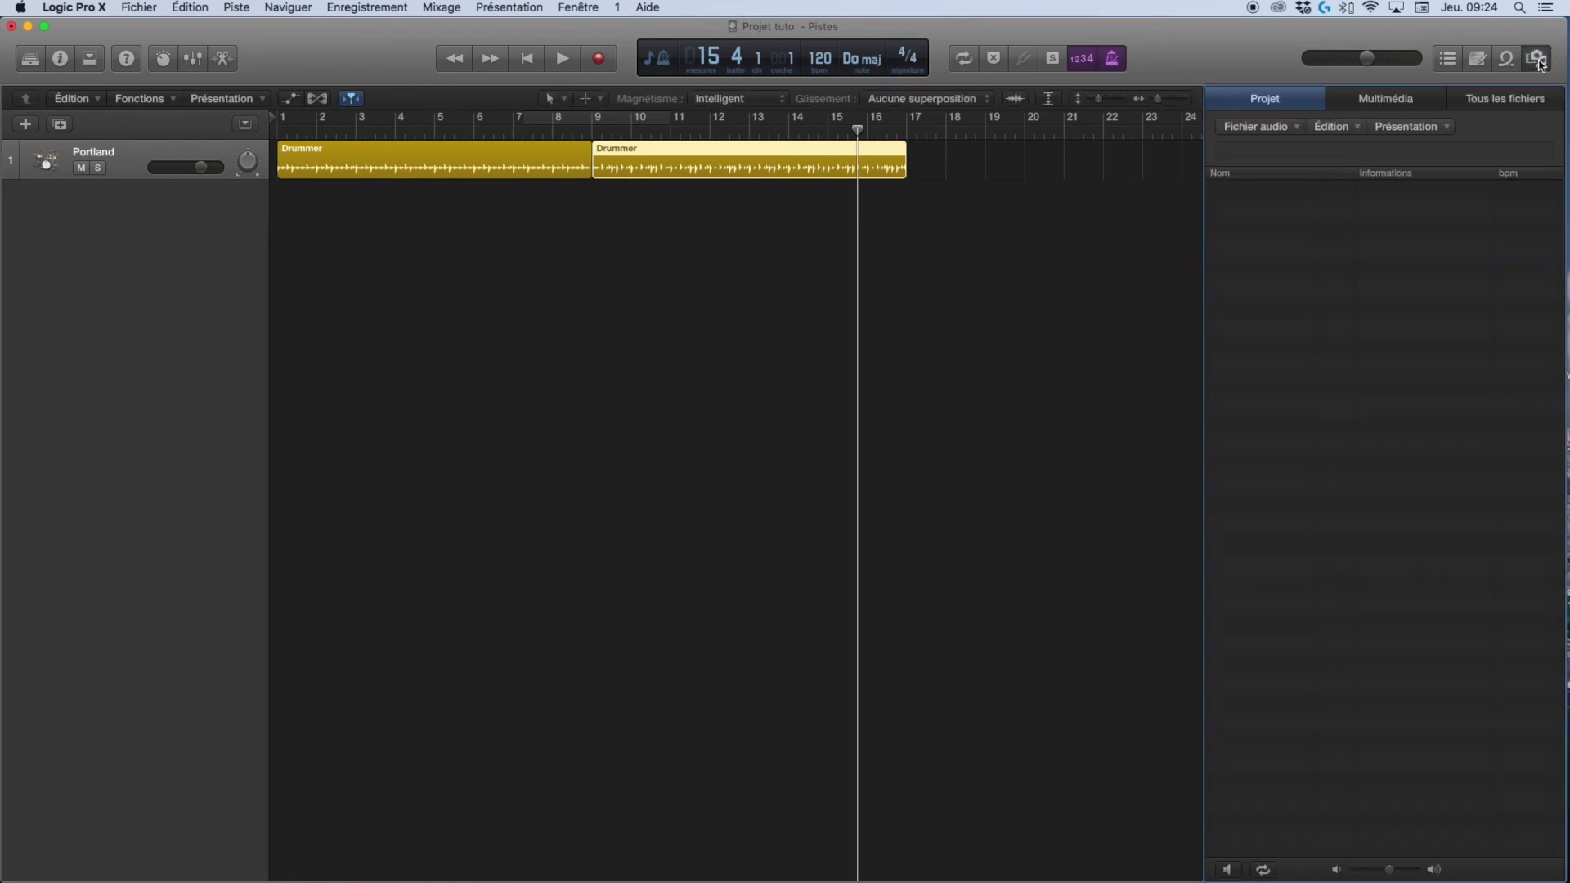
left_click(1513, 102)
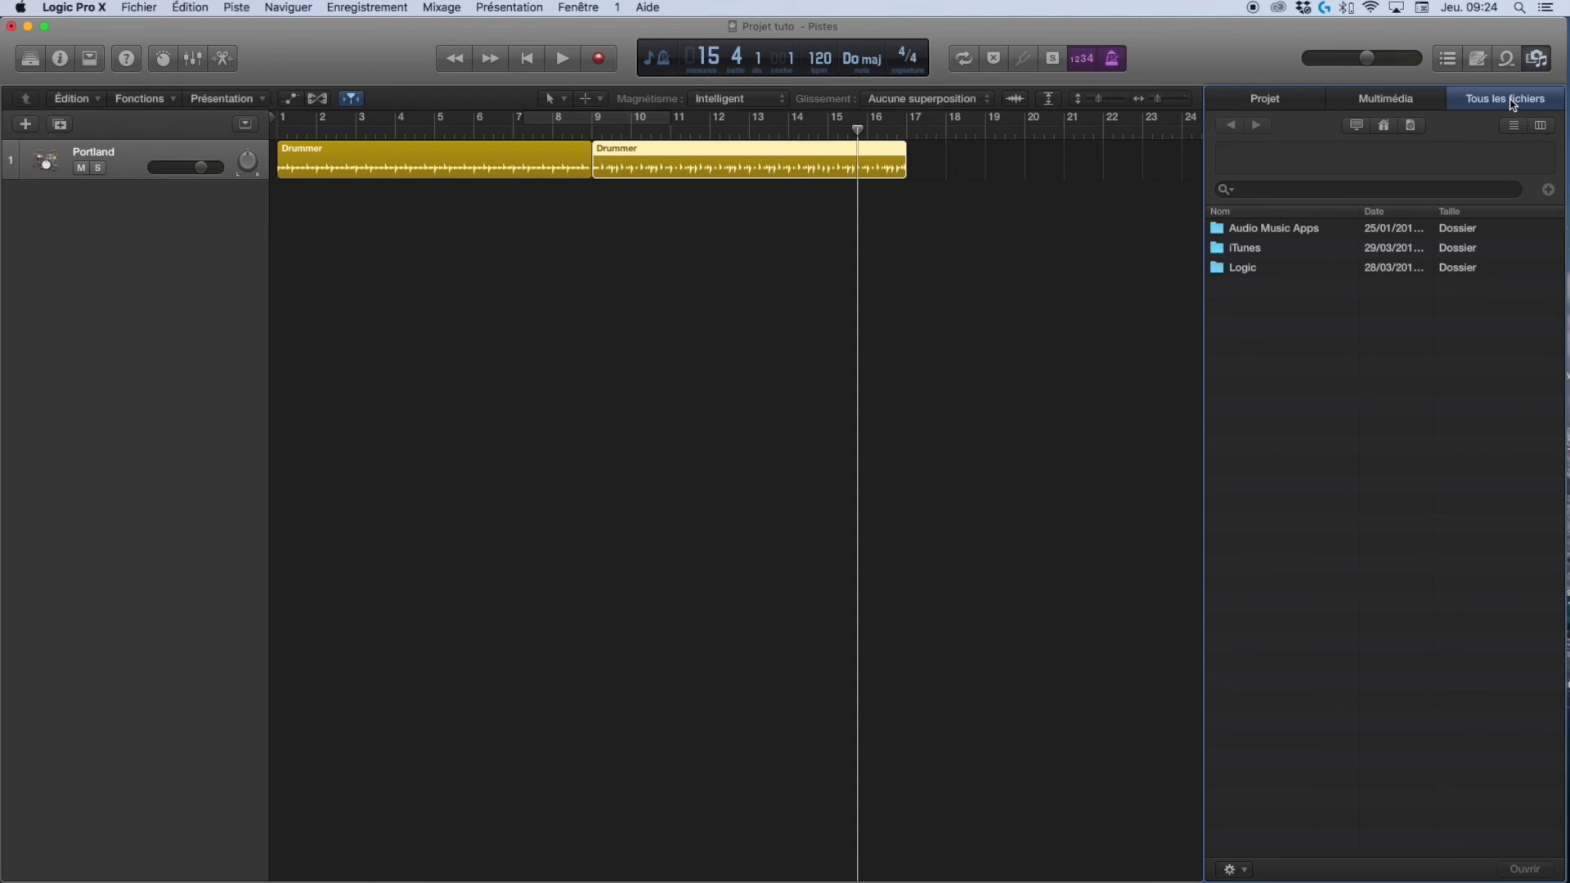
left_click(1249, 275)
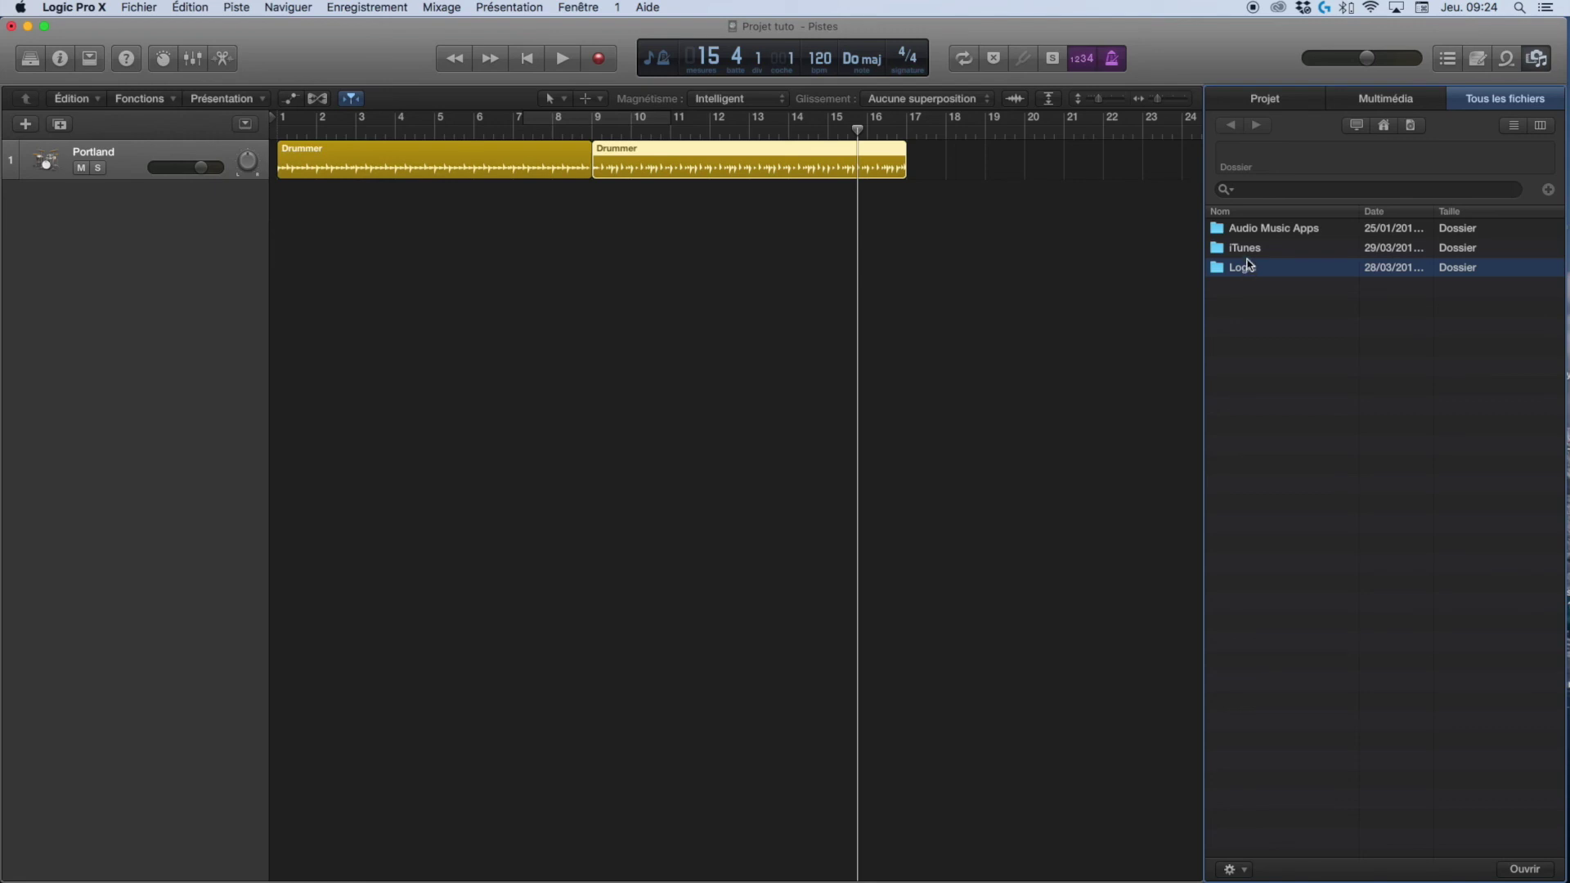
key("Return")
left_click(1249, 248)
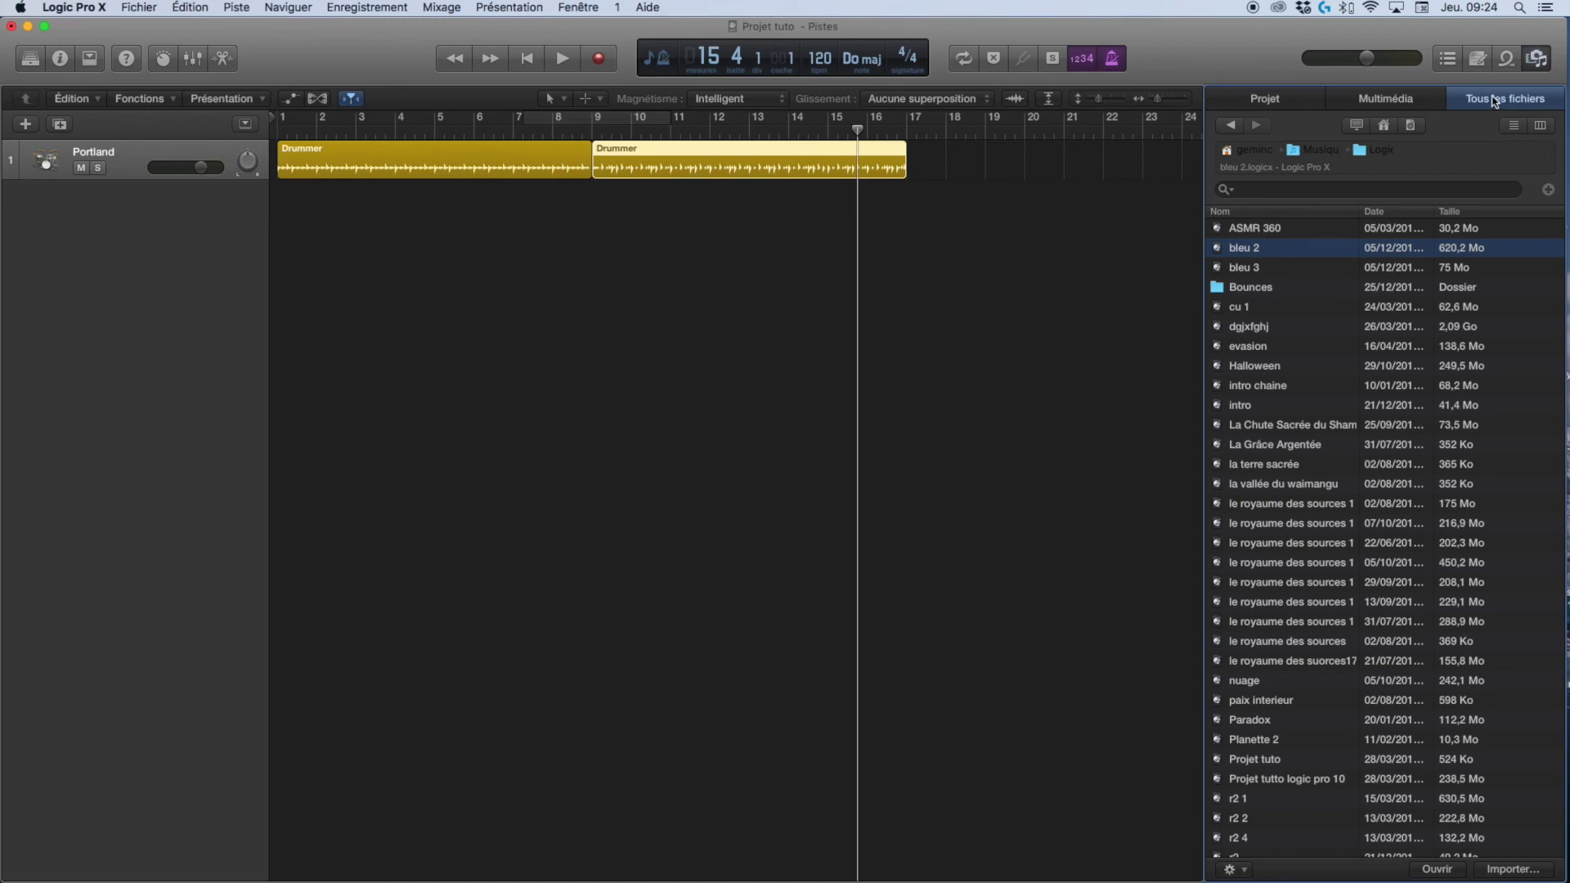
left_click(1539, 58)
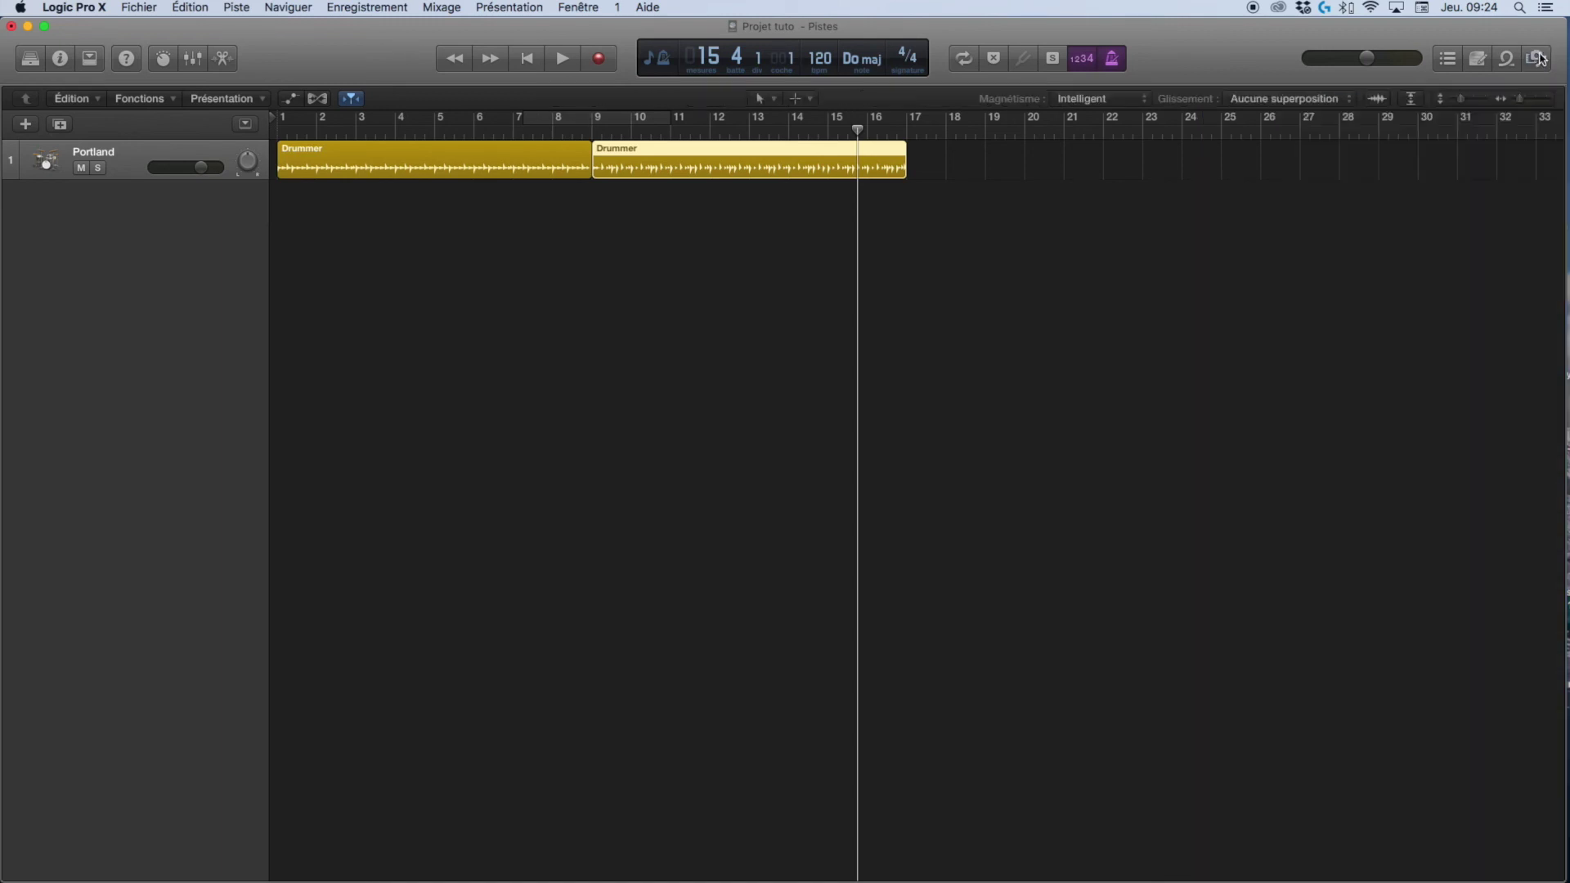